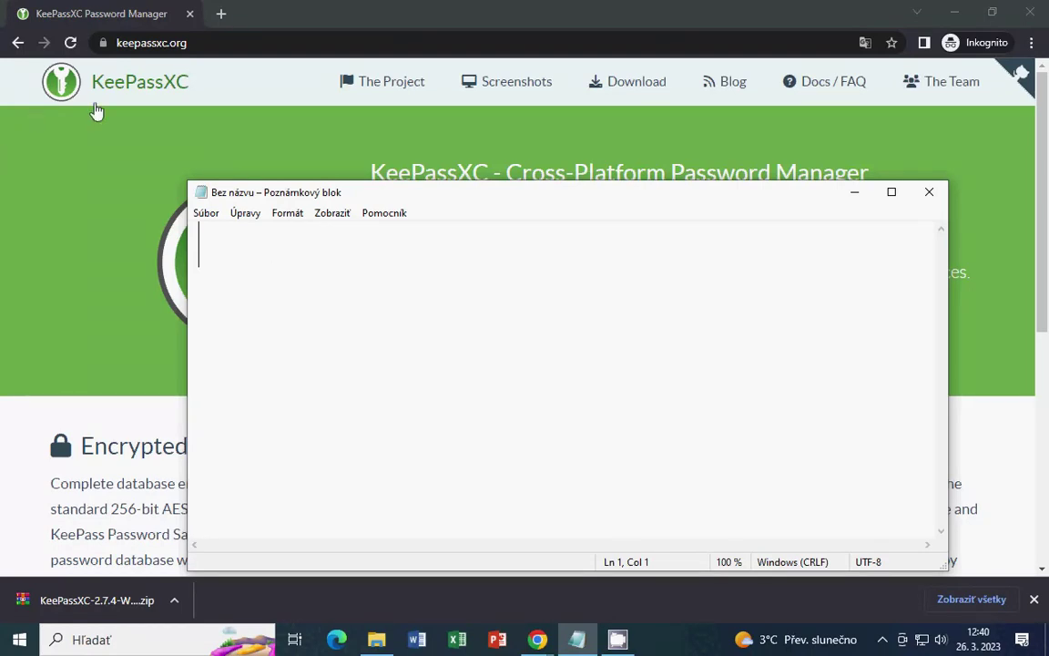
Bring the Chrome browser window in front of the blank Notepad note
{"action": "left_click", "coordinate": [208, 138]}
In a new incognito window, load mail.google.com and submit the account's e-mail address
{"action": "key", "text": "ctrl+shift+n"}
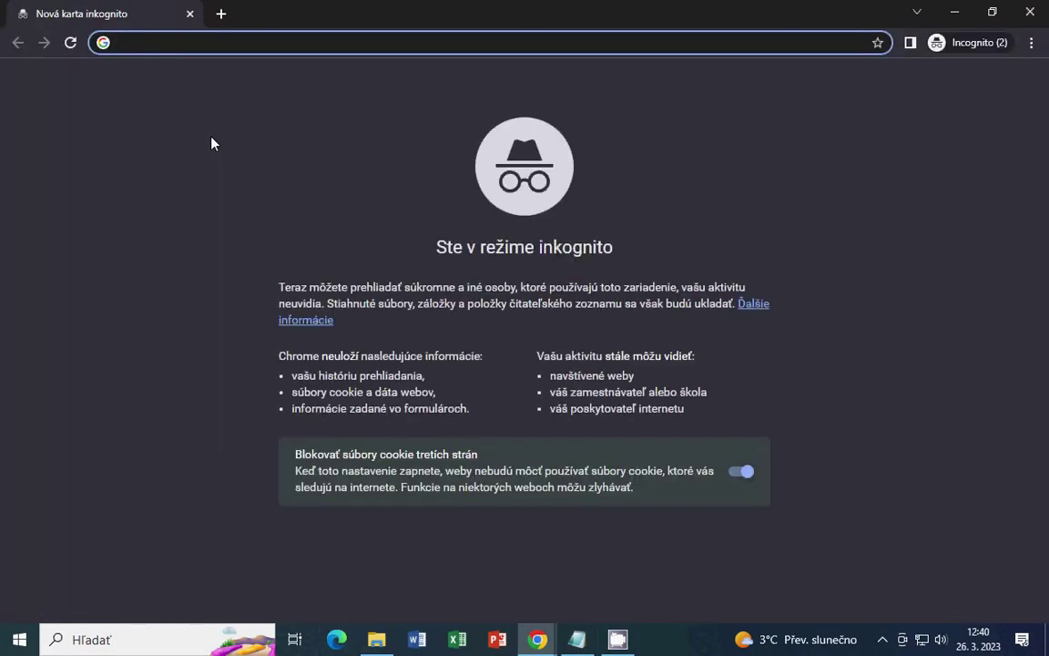
{"action": "type", "text": "mai."}
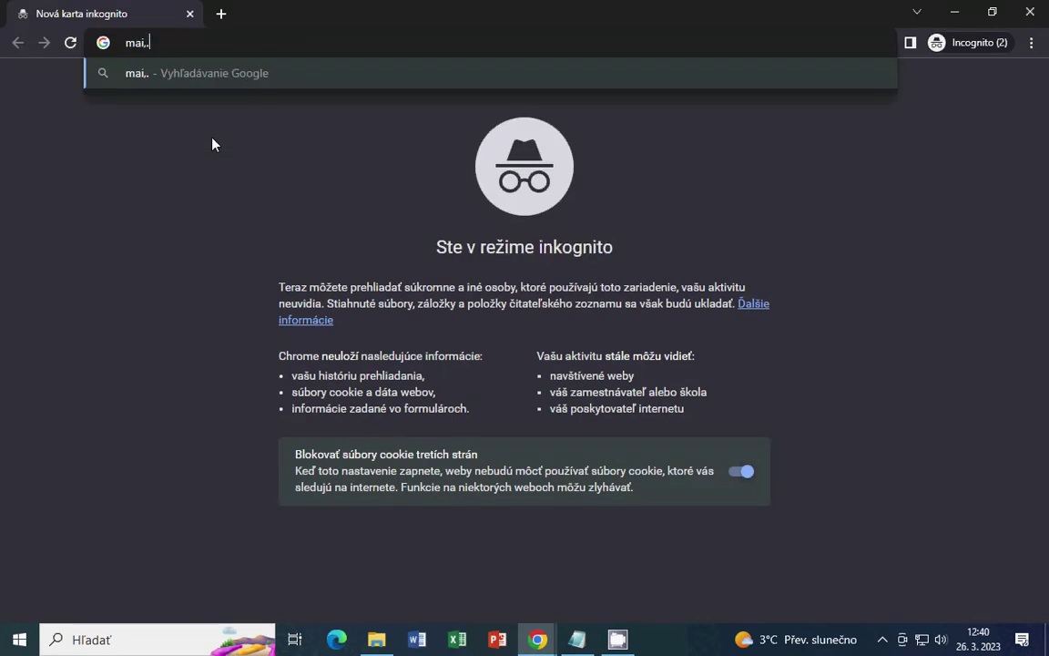
{"action": "key", "text": "BackSpace"}
{"action": "type", "text": "l.goo"}
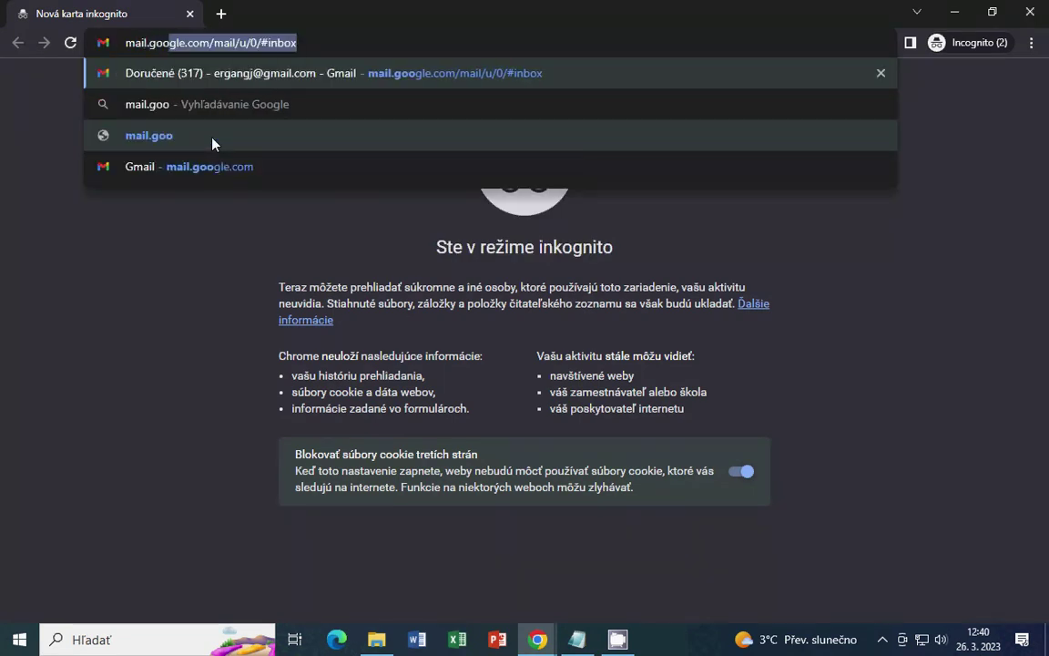
{"action": "key", "text": "Right"}
{"action": "key", "text": "BackSpace"}
{"action": "key", "text": "BackSpace"}
{"action": "key", "text": "BackSpace"}
{"action": "key", "text": "BackSpace"}
{"action": "key", "text": "BackSpace"}
{"action": "key", "text": "BackSpace"}
{"action": "key", "text": "BackSpace"}
{"action": "key", "text": "BackSpace"}
{"action": "key", "text": "BackSpace"}
{"action": "key", "text": "BackSpace"}
{"action": "key", "text": "BackSpace"}
{"action": "key", "text": "BackSpace"}
{"action": "key", "text": "BackSpace"}
{"action": "key", "text": "BackSpace"}
{"action": "key", "text": "BackSpace"}
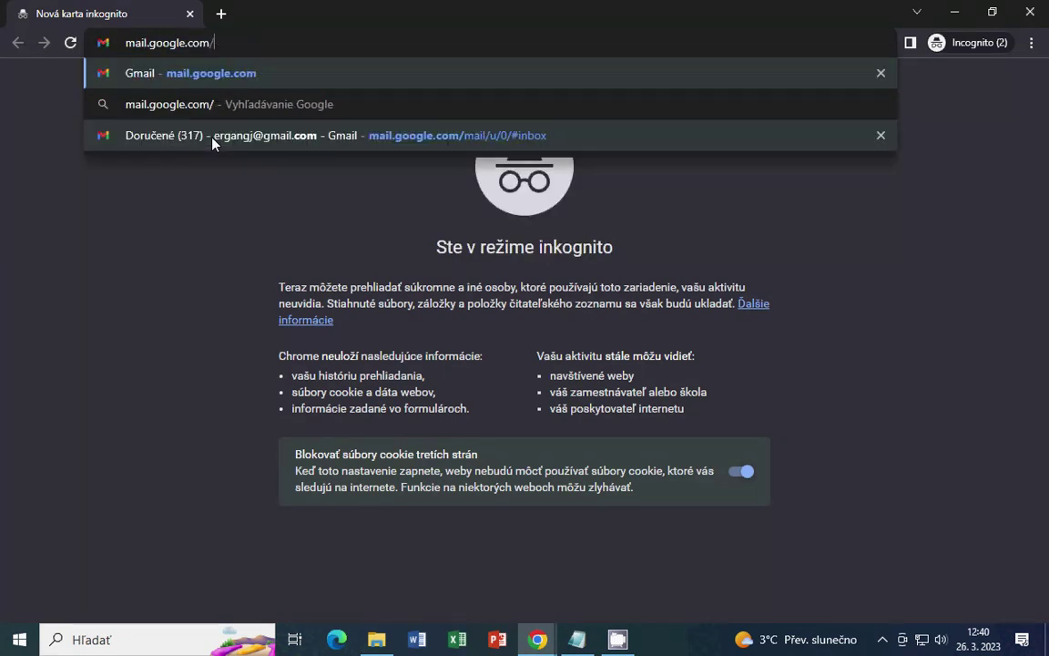
{"action": "key", "text": "Return"}
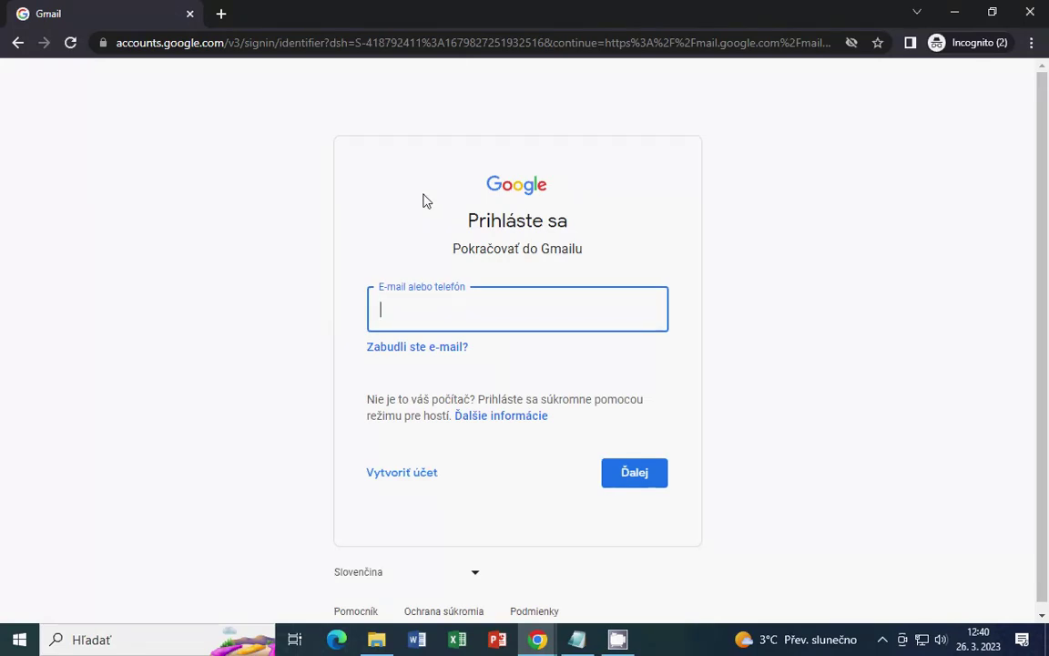
{"action": "key", "text": "Return"}
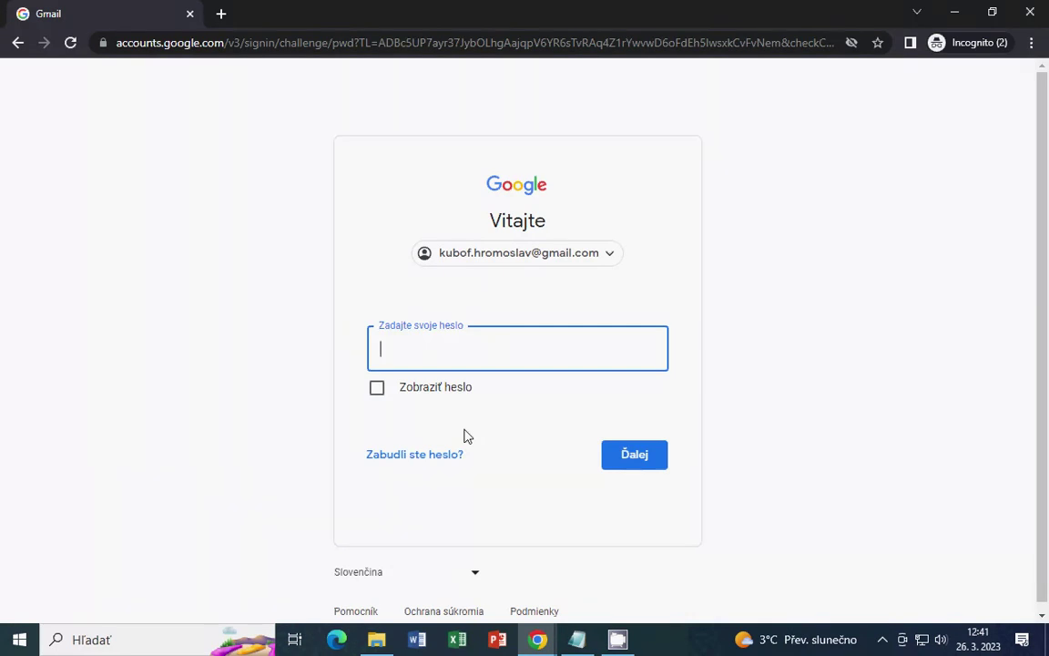
Continue the Google sign-in to the empty password prompt
{"action": "left_click", "coordinate": [368, 421]}
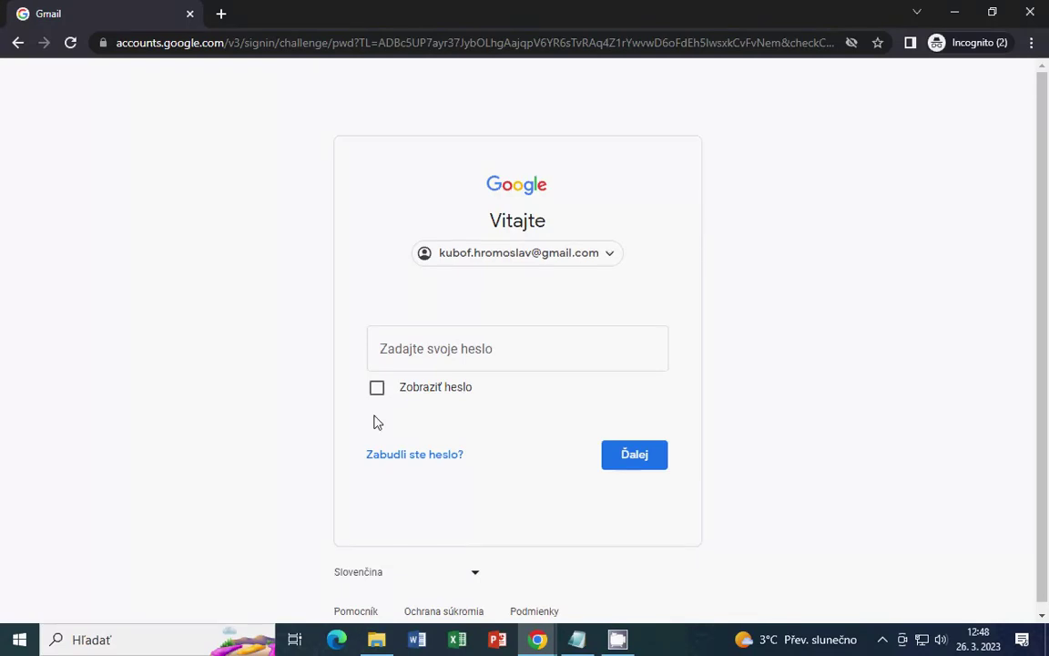
Switch to the untitled Notepad note, type a sample password string, then clear it all
{"action": "key", "text": "alt+Tab"}
{"action": "key", "text": "alt+Tab"}
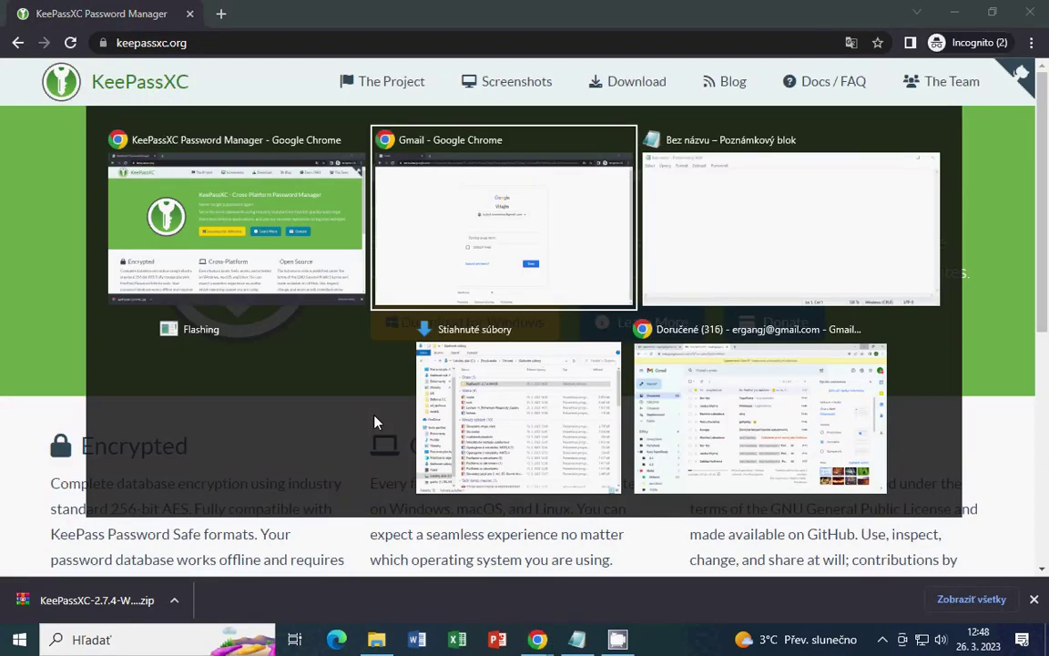
{"action": "key", "text": "alt+Tab"}
{"action": "type", "text": "hdte 356879/0ť"}
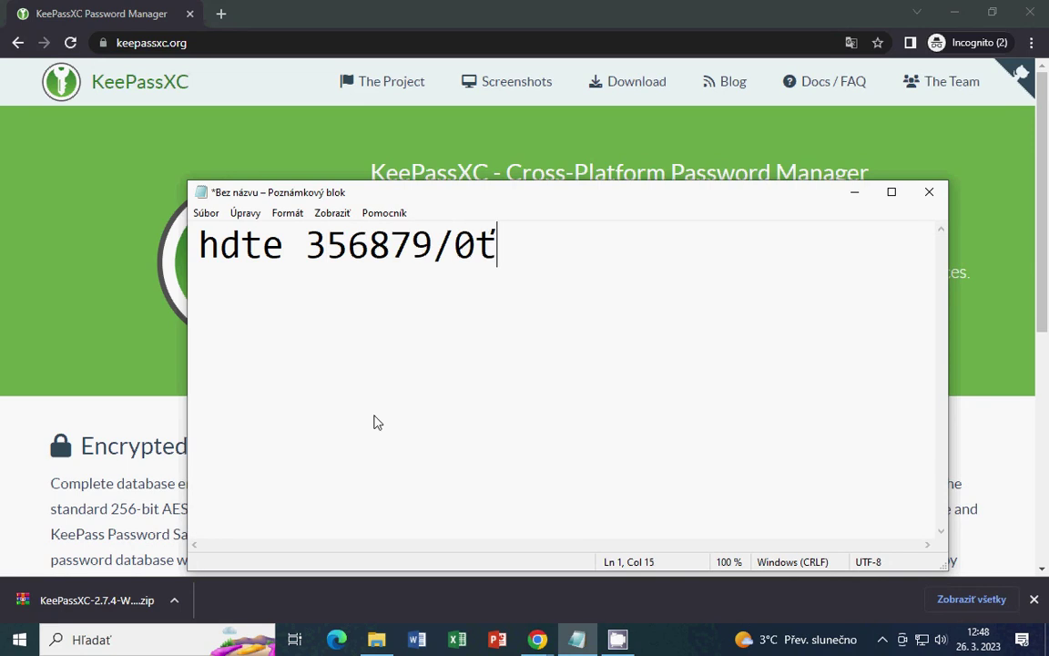
{"action": "type", "text": " w§=éh/713w 5ž4"}
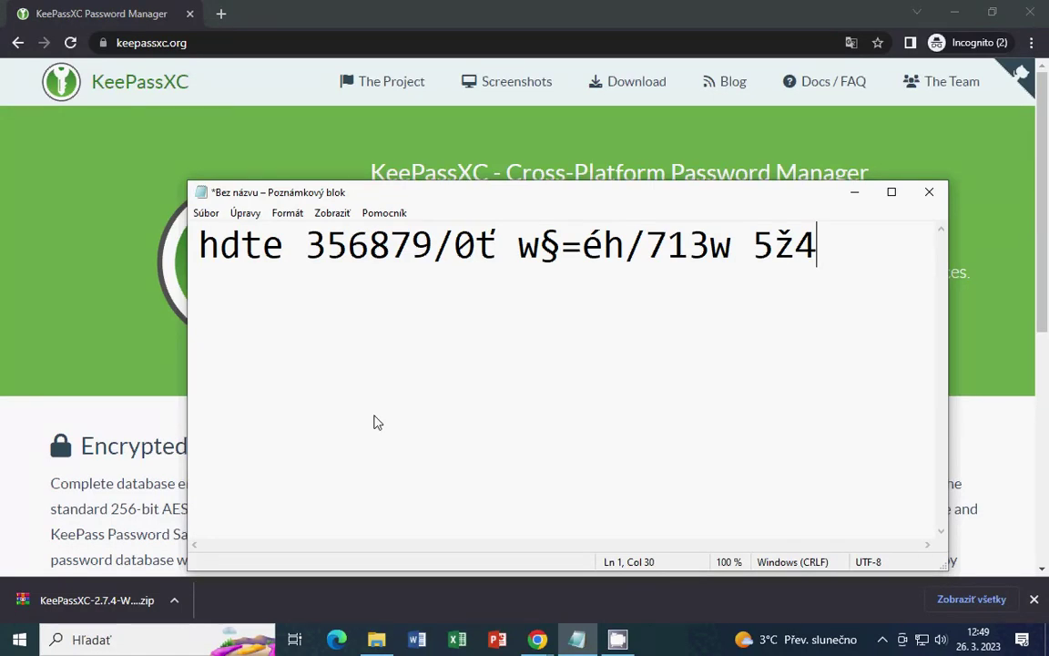
{"action": "key", "text": "ctrl+a"}
{"action": "key", "text": "Delete"}
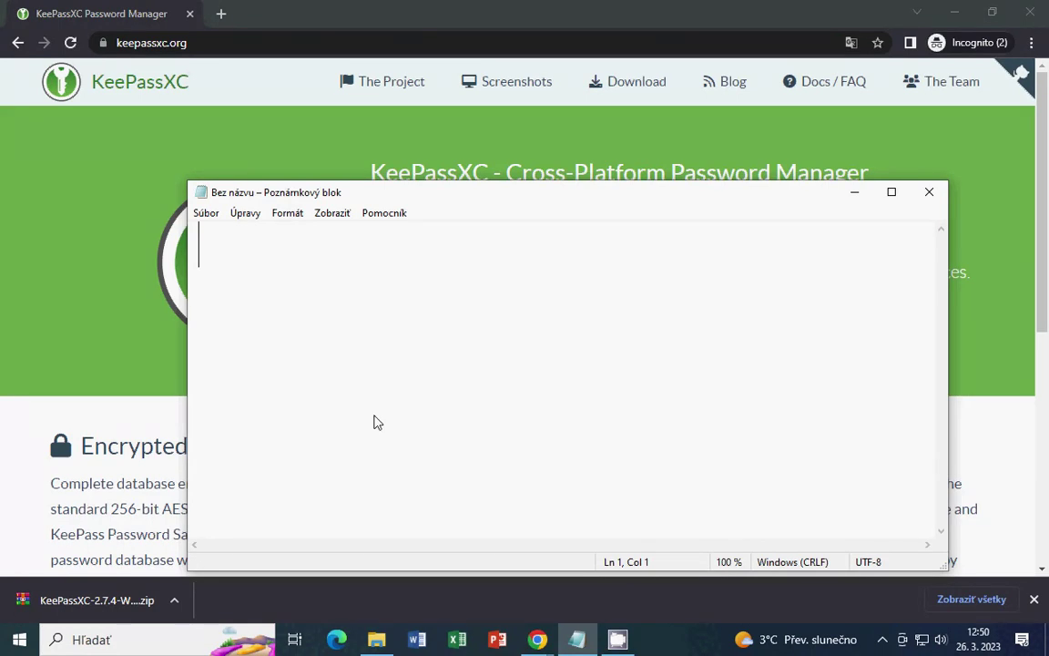
{"action": "key", "text": "BackSpace"}
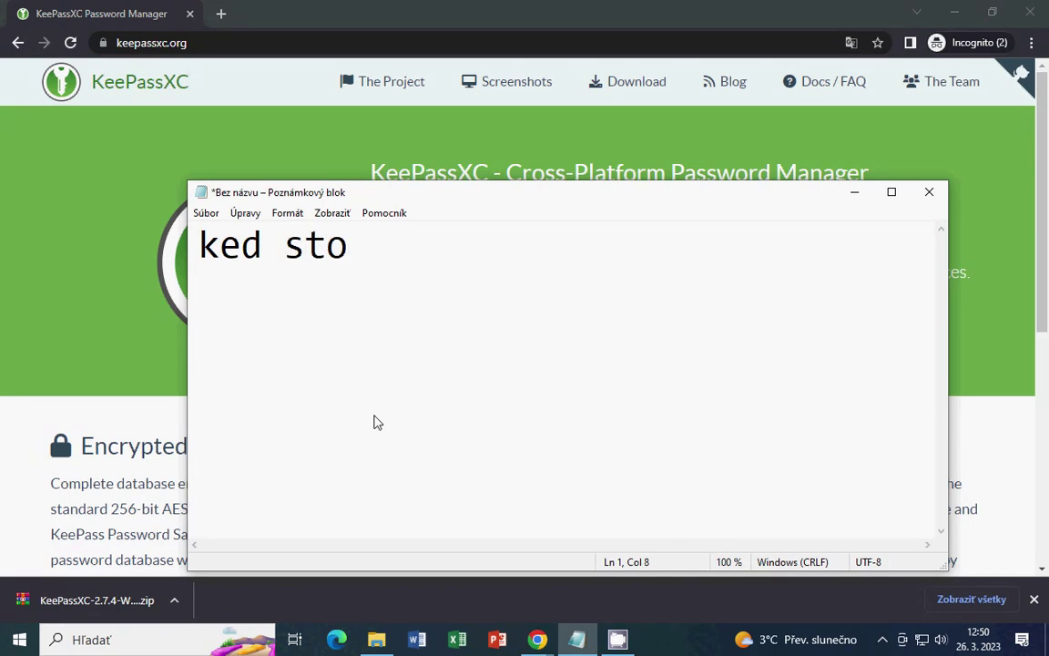
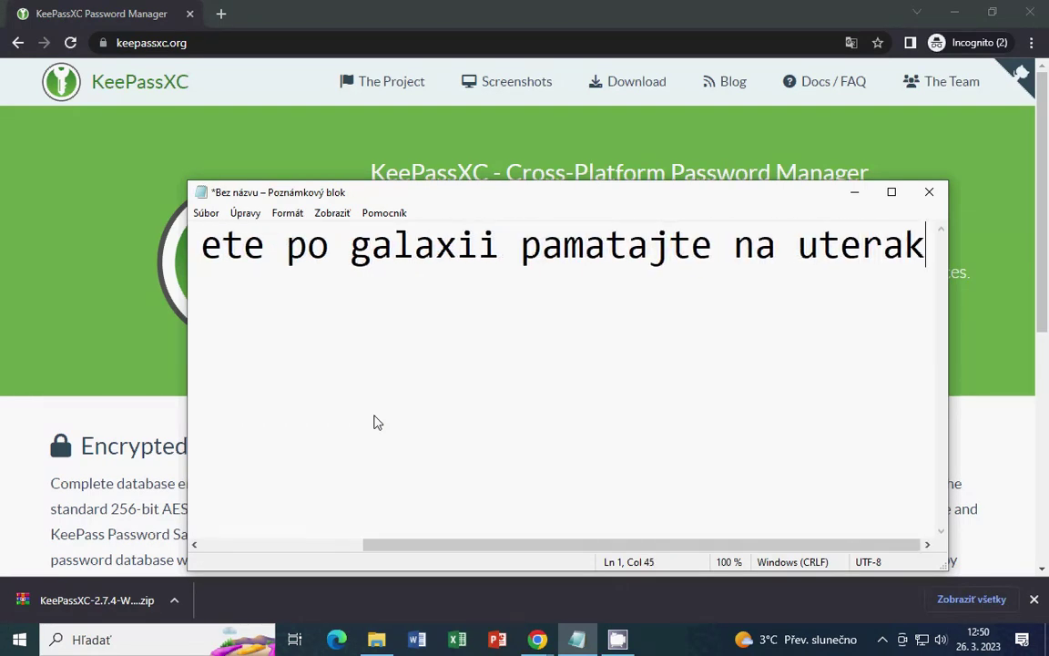
Turn on Word Wrap and move the Notepad window up and to the left
{"action": "left_click", "coordinate": [287, 212]}
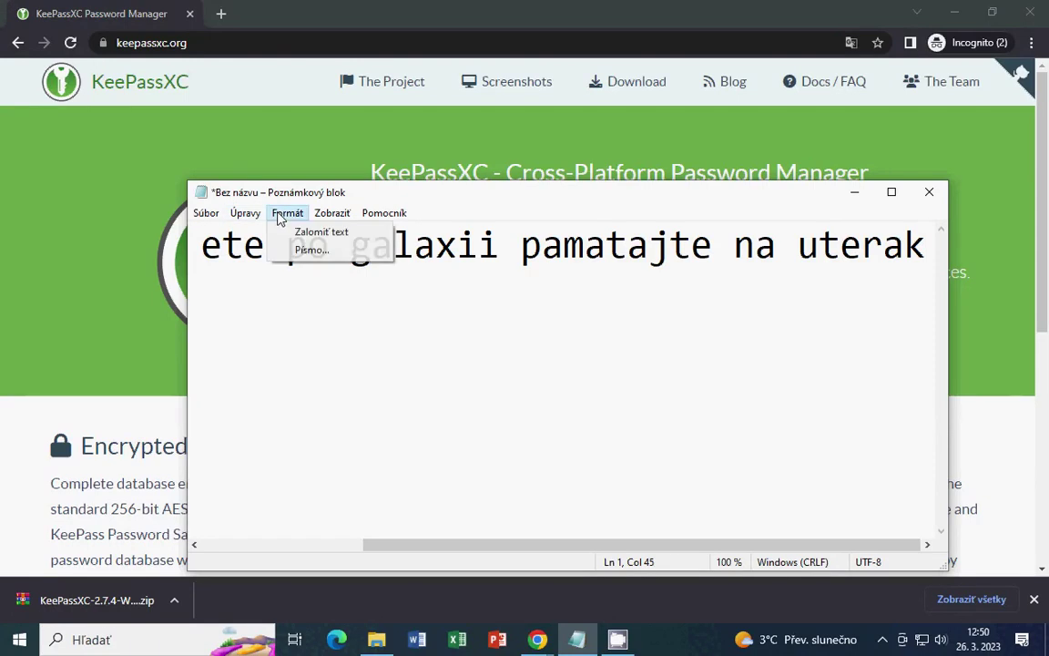
{"action": "left_click", "coordinate": [302, 230]}
{"action": "left_click", "coordinate": [450, 320]}
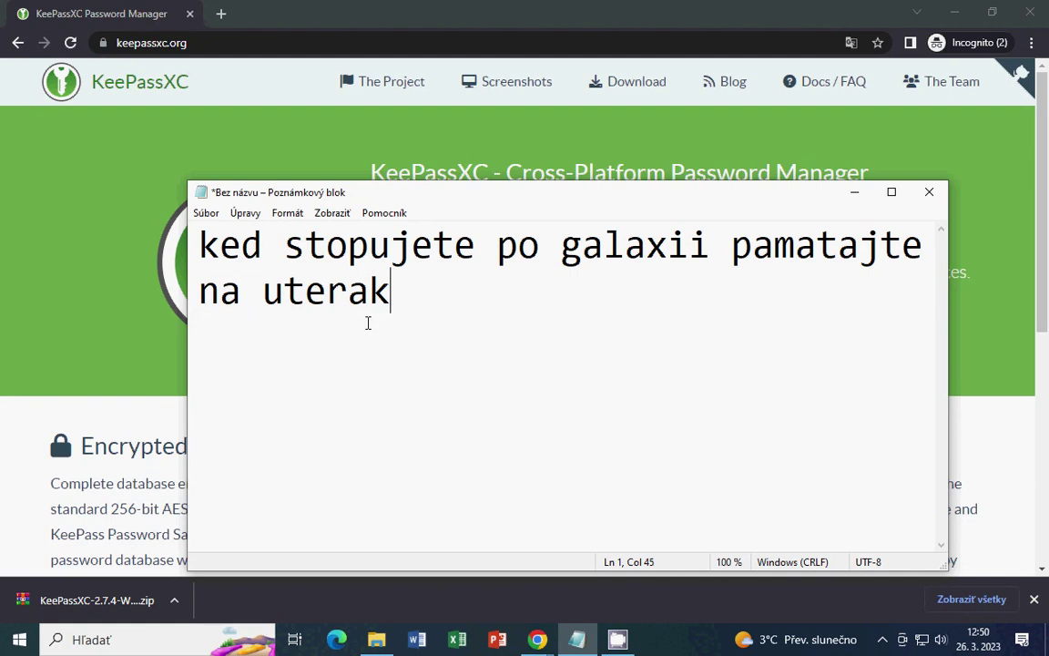
{"action": "left_click_drag", "start_coordinate": [405, 198], "coordinate": [349, 160]}
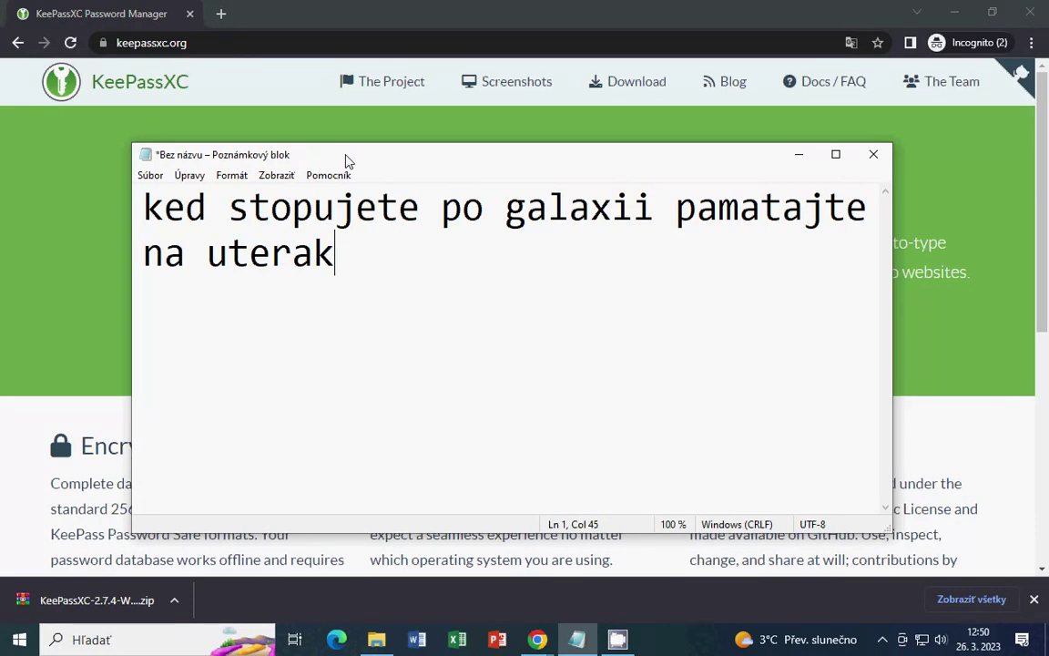
{"action": "key", "text": "Up"}
{"action": "key", "text": "Right"}
{"action": "key", "text": "Right"}
{"action": "key", "text": "Right"}
{"action": "key", "text": "Right"}
{"action": "key", "text": "Right"}
{"action": "key", "text": "Right"}
{"action": "key", "text": "Right"}
{"action": "key", "text": "Right"}
{"action": "key", "text": "Right"}
{"action": "key", "text": "Delete"}
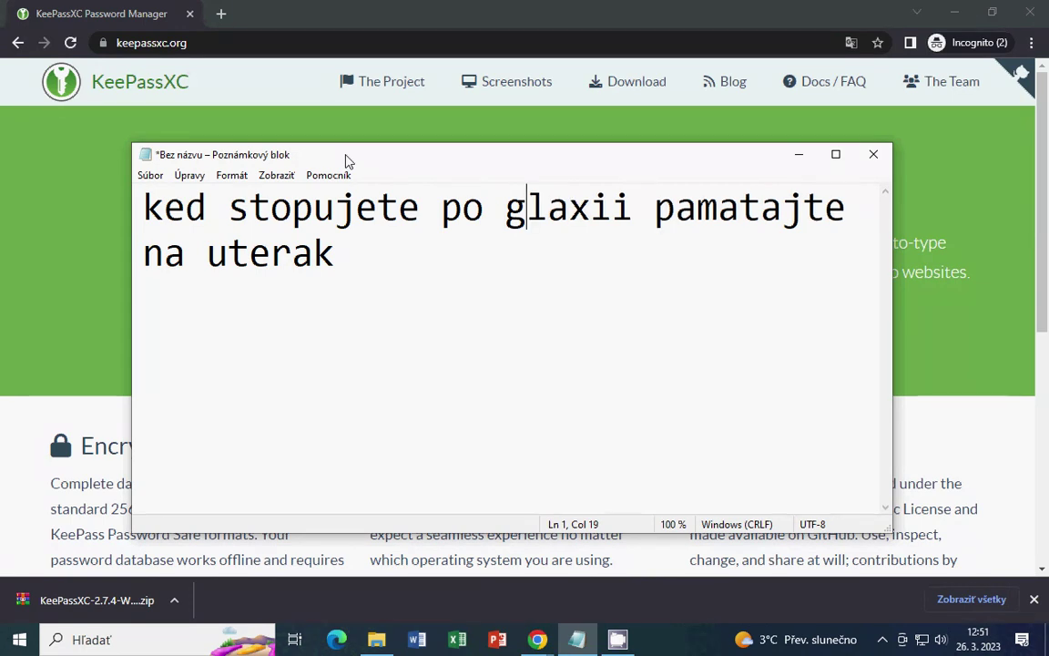
{"action": "type", "text": "4"}
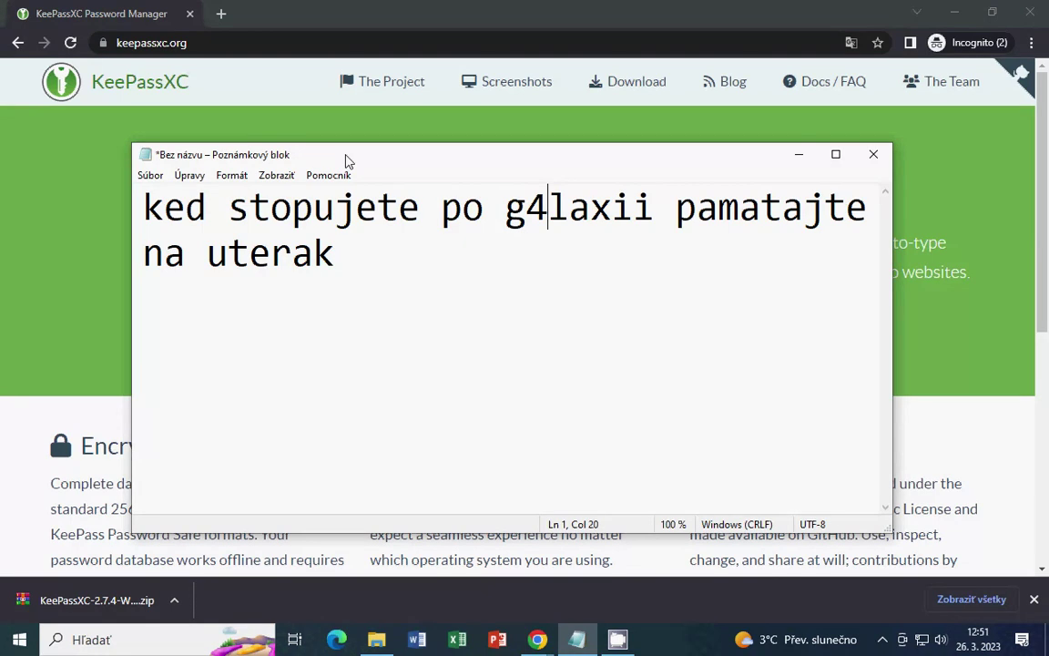
{"action": "key", "text": "Right"}
{"action": "key", "text": "Right"}
{"action": "key", "text": "Right"}
{"action": "key", "text": "Delete"}
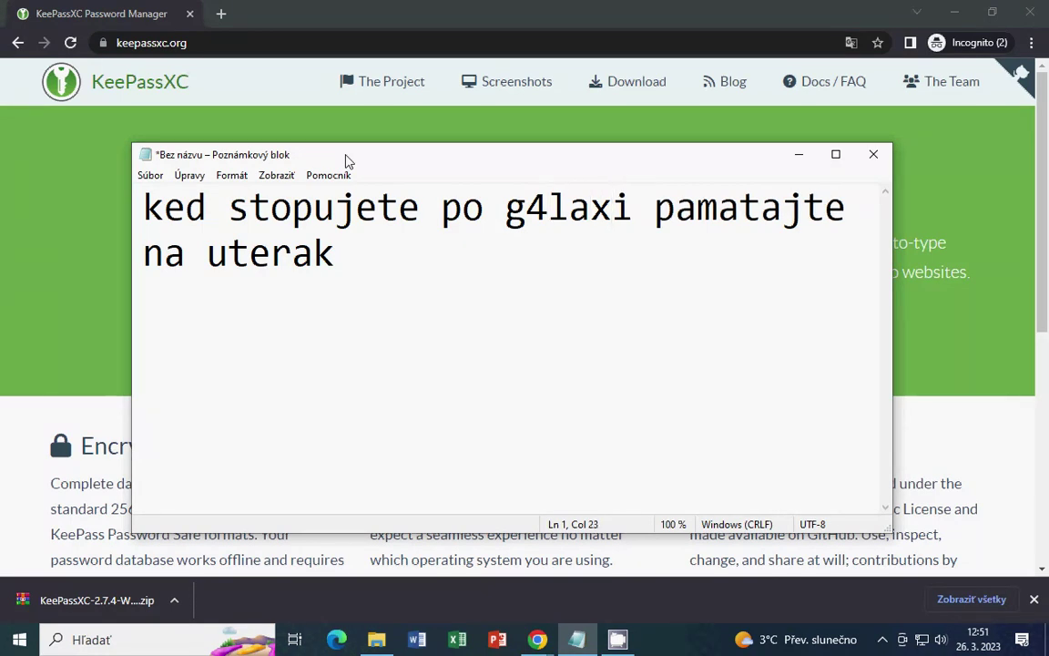
{"action": "type", "text": "1"}
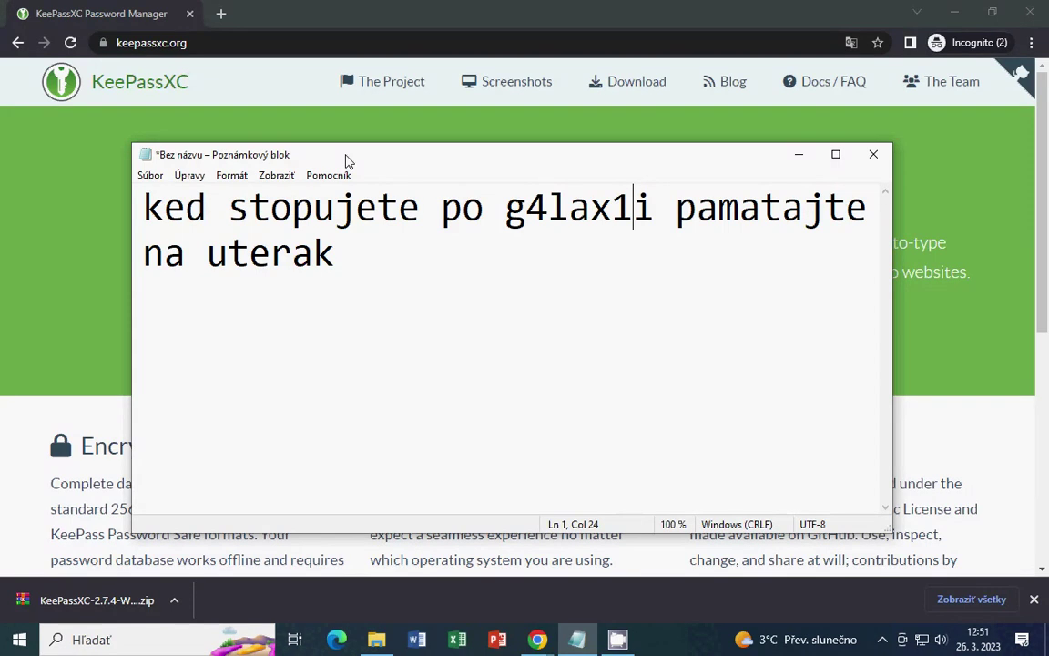
Change 'po' to 'p0' and delete the space before it
{"action": "key", "text": "Left"}
{"action": "key", "text": "Left"}
{"action": "key", "text": "Left"}
{"action": "key", "text": "Left"}
{"action": "key", "text": "Right"}
{"action": "key", "text": "Right"}
{"action": "key", "text": "Left"}
{"action": "key", "text": "Left"}
{"action": "key", "text": "Left"}
{"action": "key", "text": "Left"}
{"action": "key", "text": "Left"}
{"action": "key", "text": "Left"}
{"action": "key", "text": "Delete"}
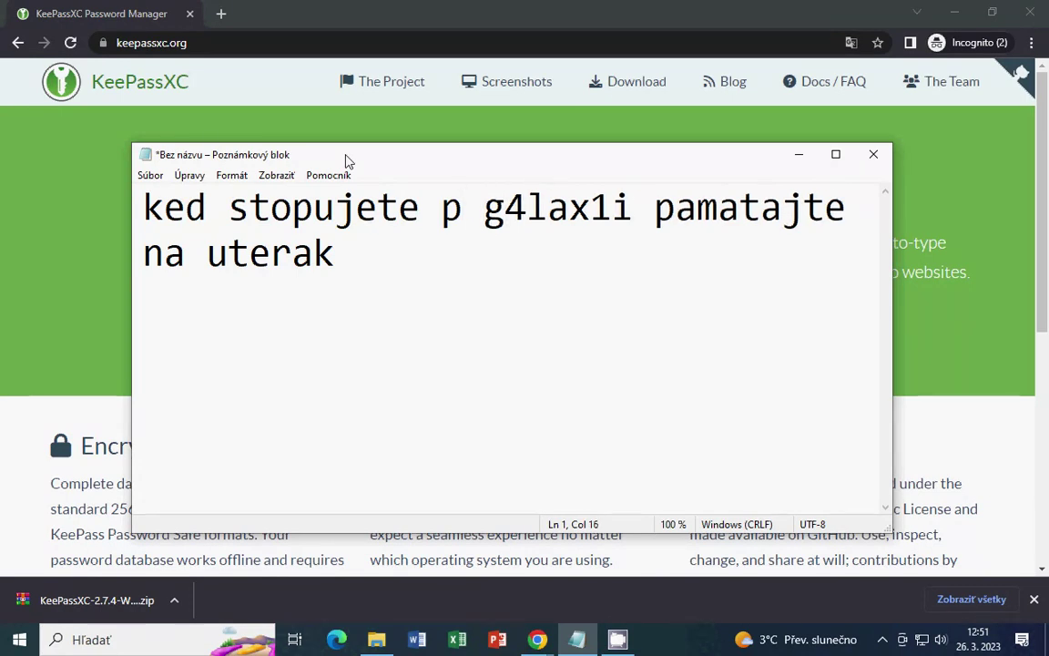
{"action": "type", "text": "0"}
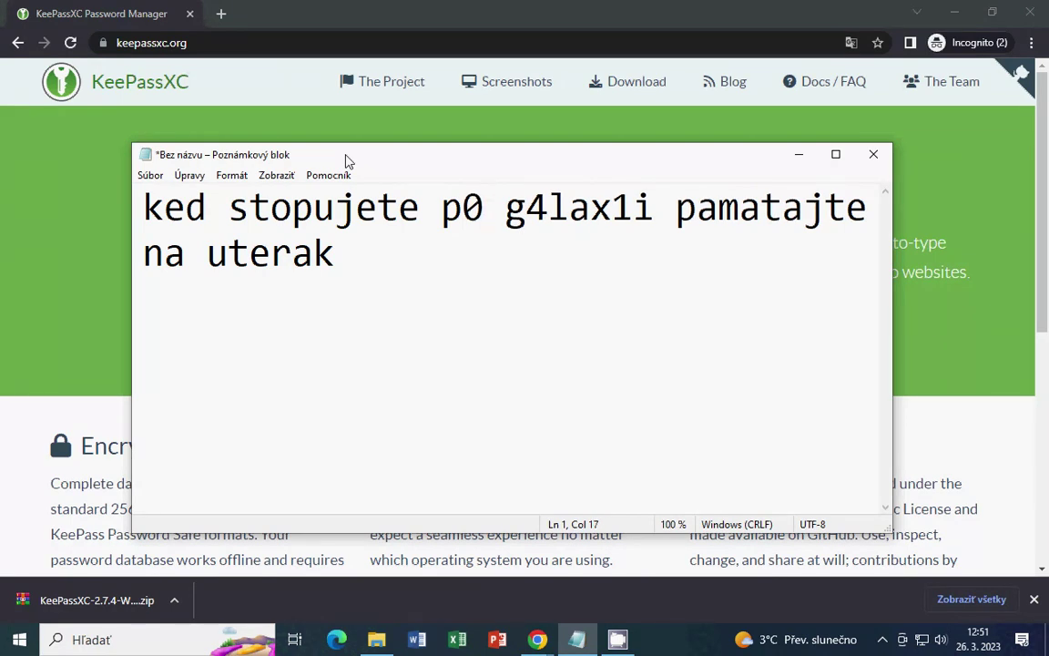
{"action": "key", "text": "Left"}
{"action": "key", "text": "Left"}
{"action": "key", "text": "BackSpace"}
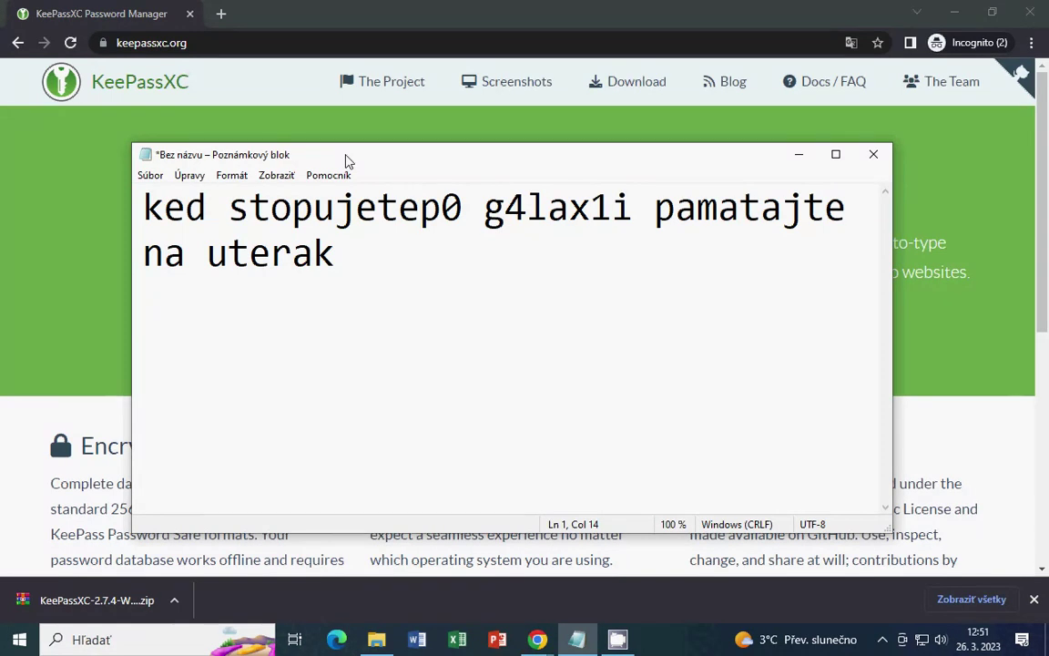
{"action": "key", "text": "Right"}
{"action": "key", "text": "BackSpace"}
{"action": "key", "text": "BackSpace"}
{"action": "type", "text": "P"}
{"action": "key", "text": "BackSpace"}
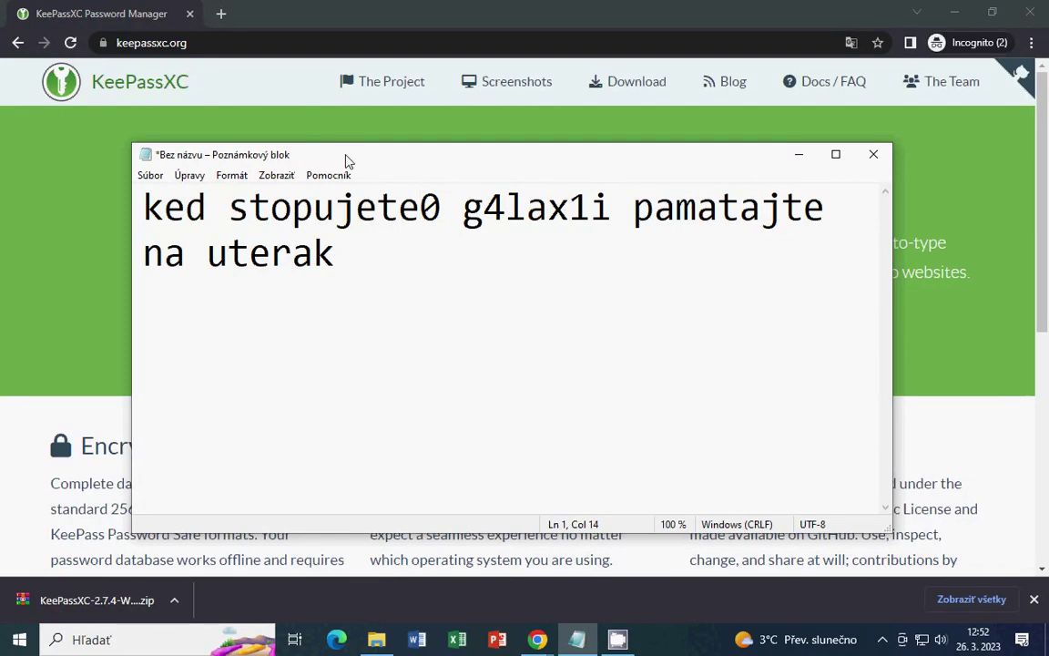
{"action": "key", "text": "BackSpace"}
{"action": "type", "text": "Ep"}
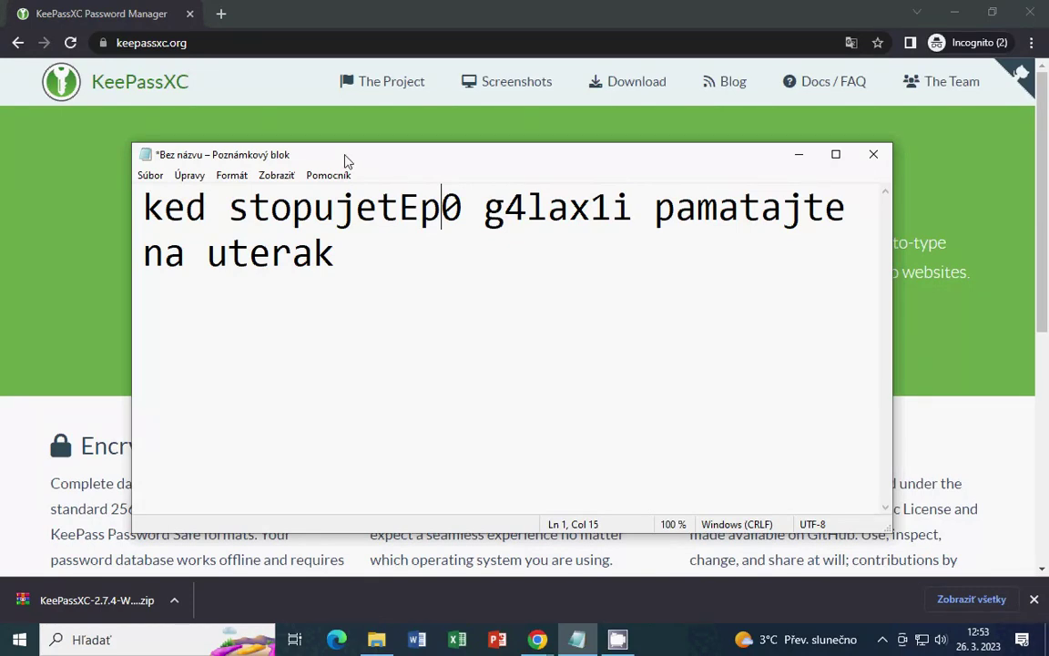
Minimize Notepad so the KeePassXC site in Chrome is showing
{"action": "left_click", "coordinate": [799, 156]}
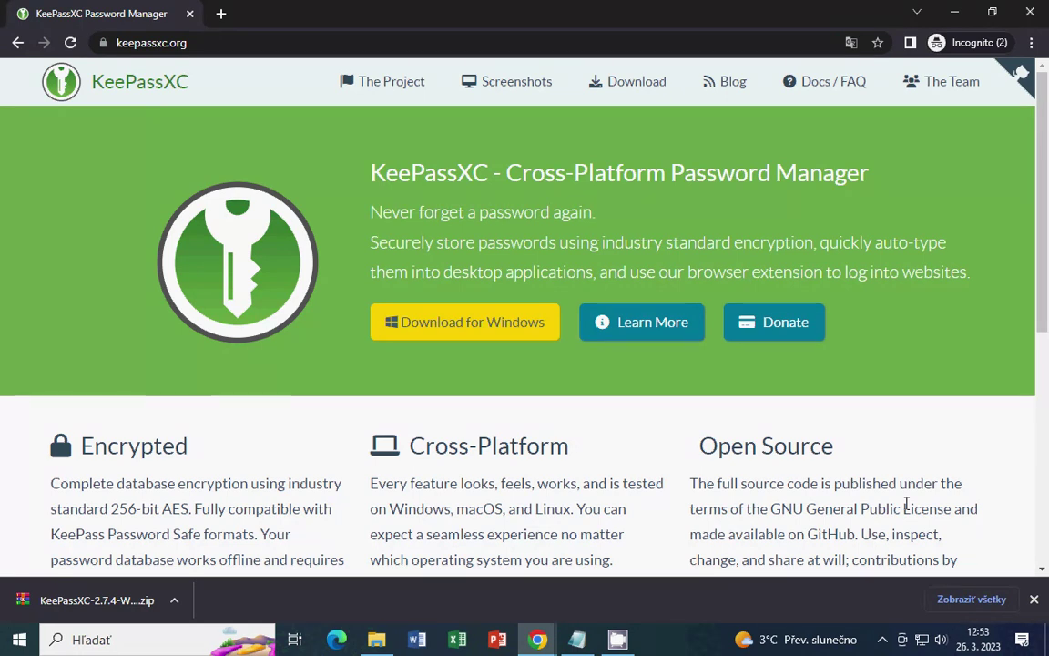
Translate the KeePassXC homepage into Slovak (slovenčina) and close the download bar
{"action": "left_click", "coordinate": [850, 43]}
{"action": "left_click", "coordinate": [720, 73]}
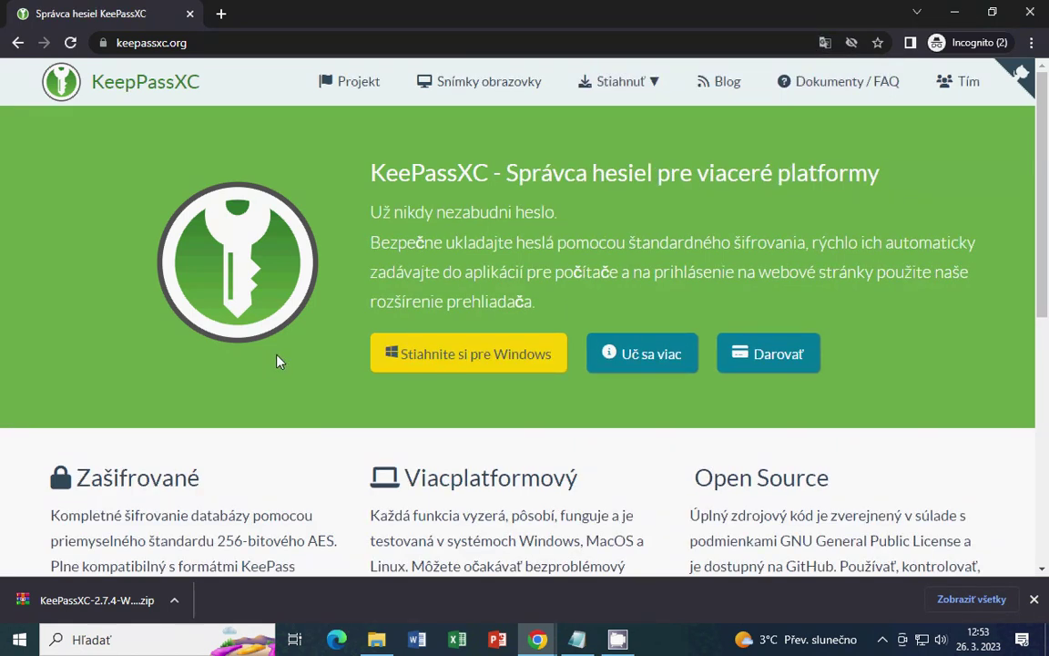
{"action": "left_click", "coordinate": [1033, 600]}
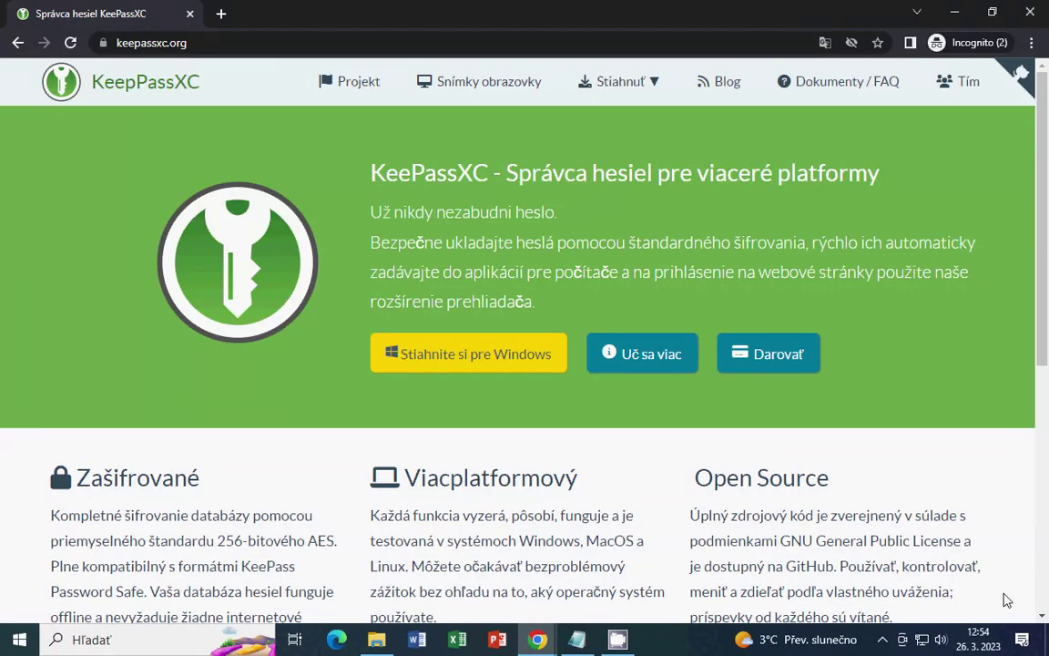
Restore and re-maximize the incognito window, then minimize it to reveal the regular Chrome window
{"action": "left_click_drag", "start_coordinate": [870, 16], "coordinate": [745, 199]}
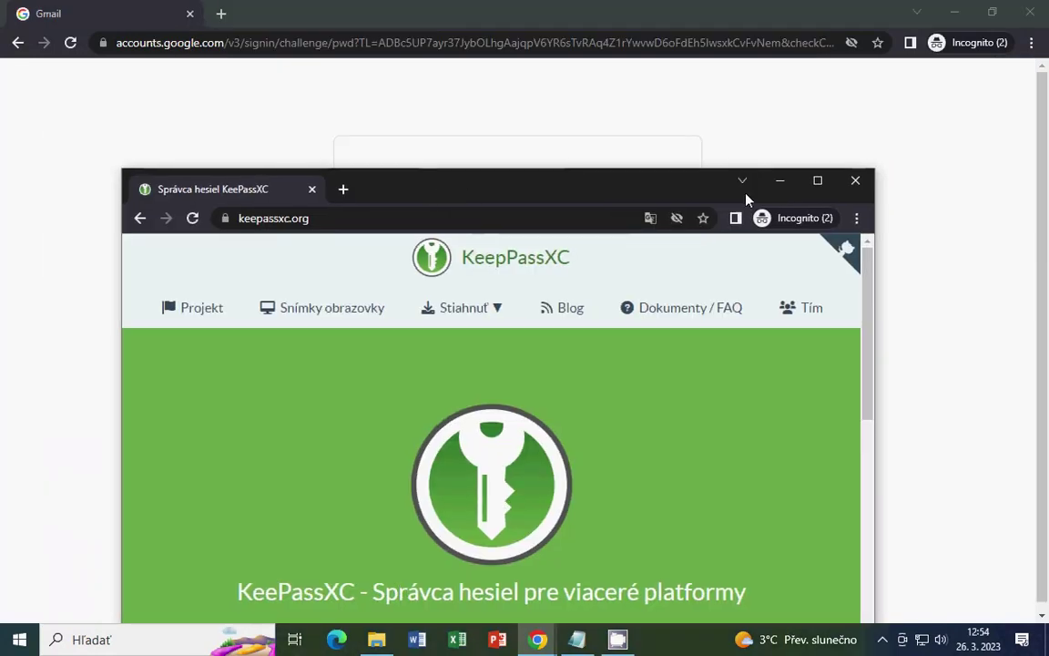
{"action": "double_click", "coordinate": [708, 188]}
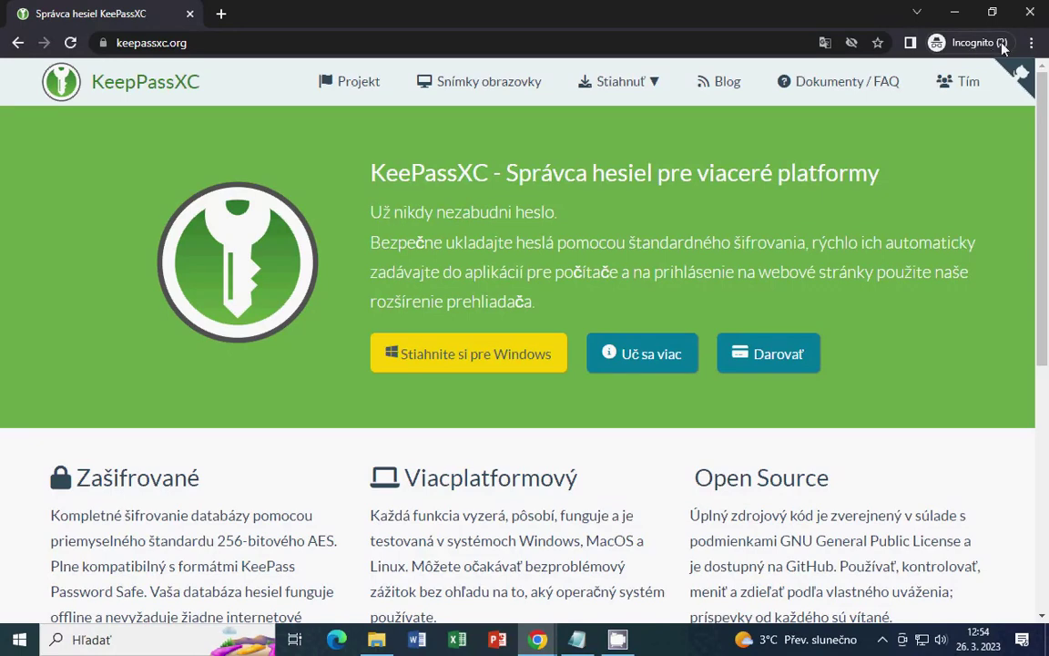
{"action": "left_click", "coordinate": [955, 12]}
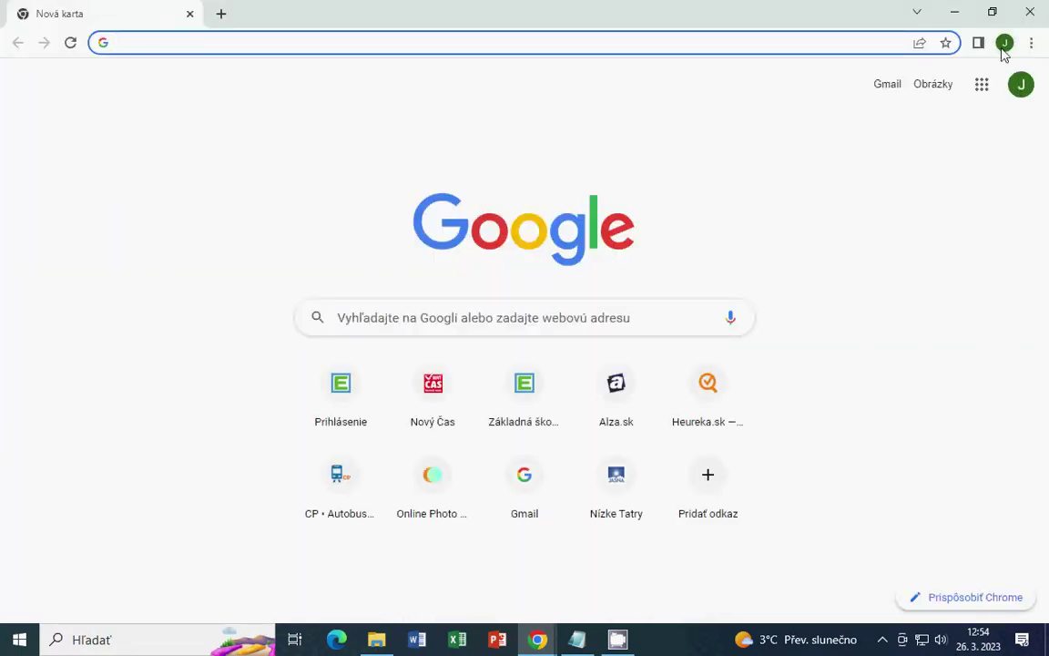
Open the Chrome profile panel from the avatar at the toolbar's right
{"action": "left_click", "coordinate": [1004, 49]}
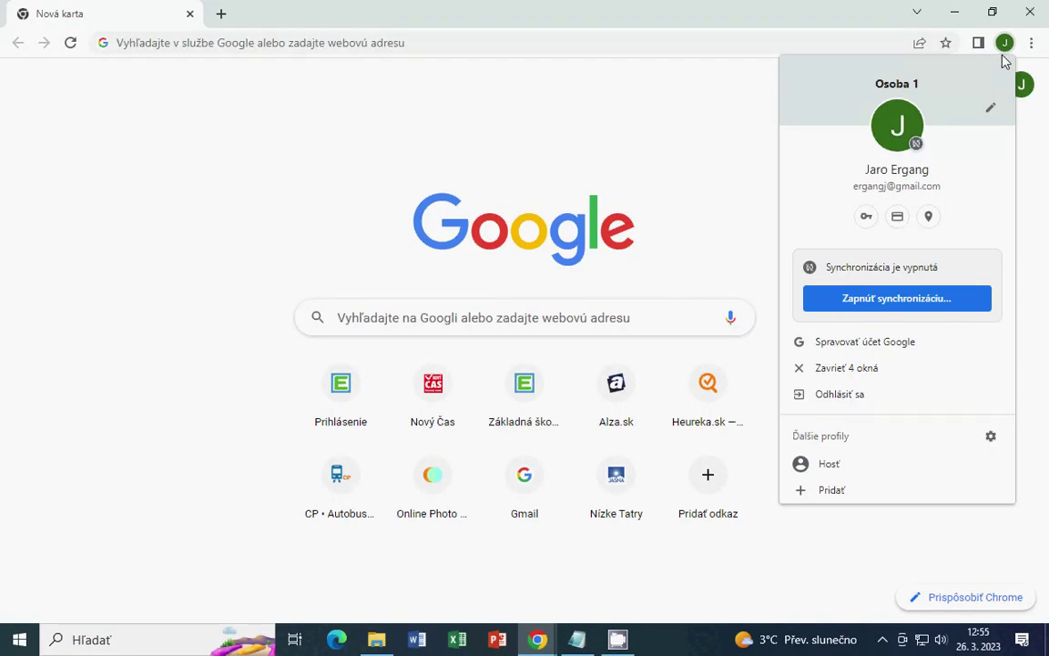
Close the regular Chrome window, leaving a fresh blank new tab loading
{"action": "left_click", "coordinate": [1029, 13]}
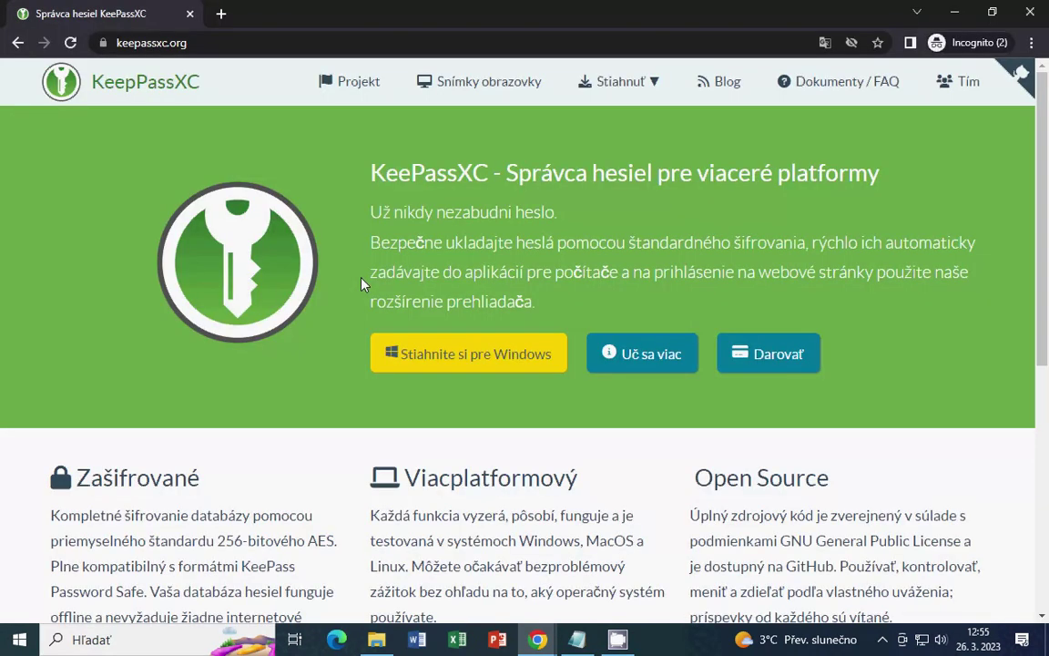
Search Google for 'keepass' in a new incognito window and highlight 'XC' in the KeePassXC heading
{"action": "key", "text": "ctrl+shift+n"}
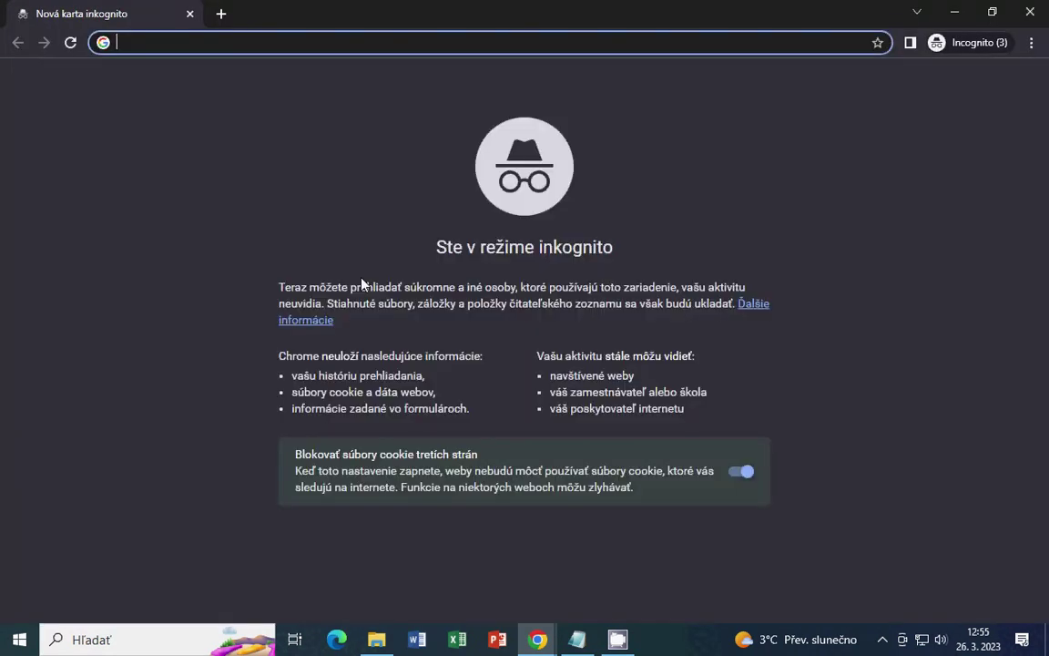
{"action": "type", "text": "keepass"}
{"action": "key", "text": "Return"}
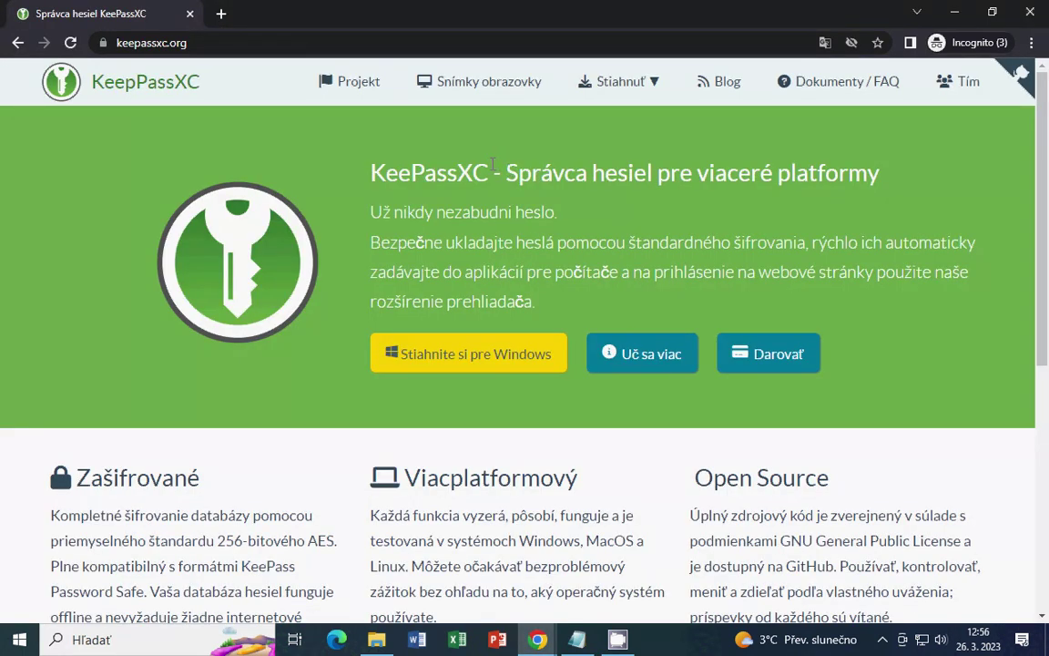
{"action": "left_click_drag", "start_coordinate": [489, 173], "coordinate": [457, 173]}
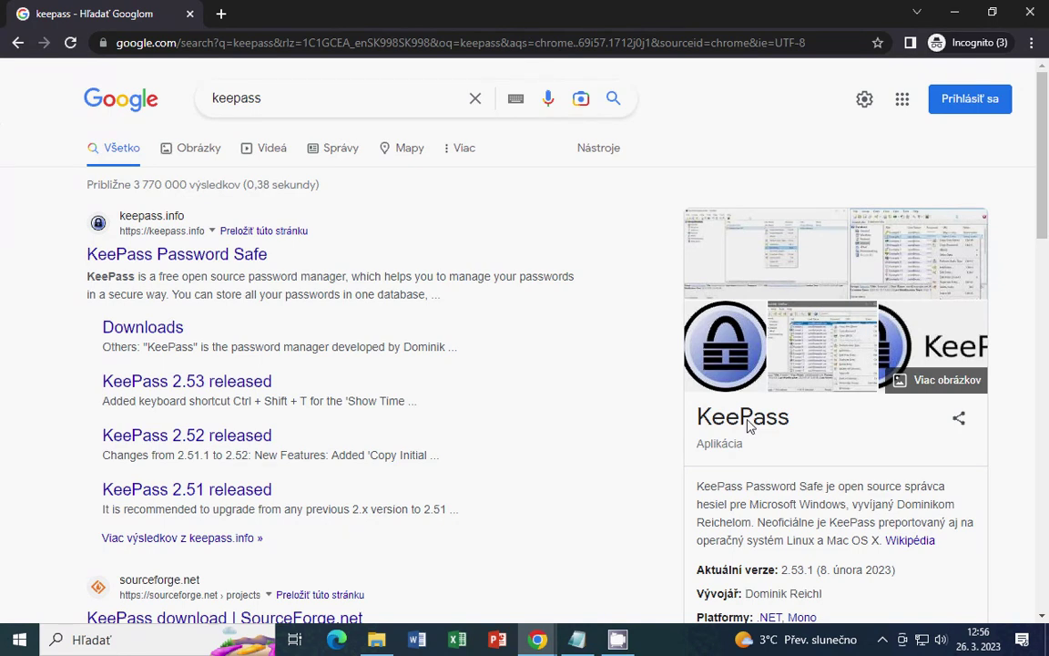
Close the keepass results and open keepassxc.org's Windows download page listing the v2.7.4 MSI and portable ZIP
{"action": "key", "text": "ctrl+w"}
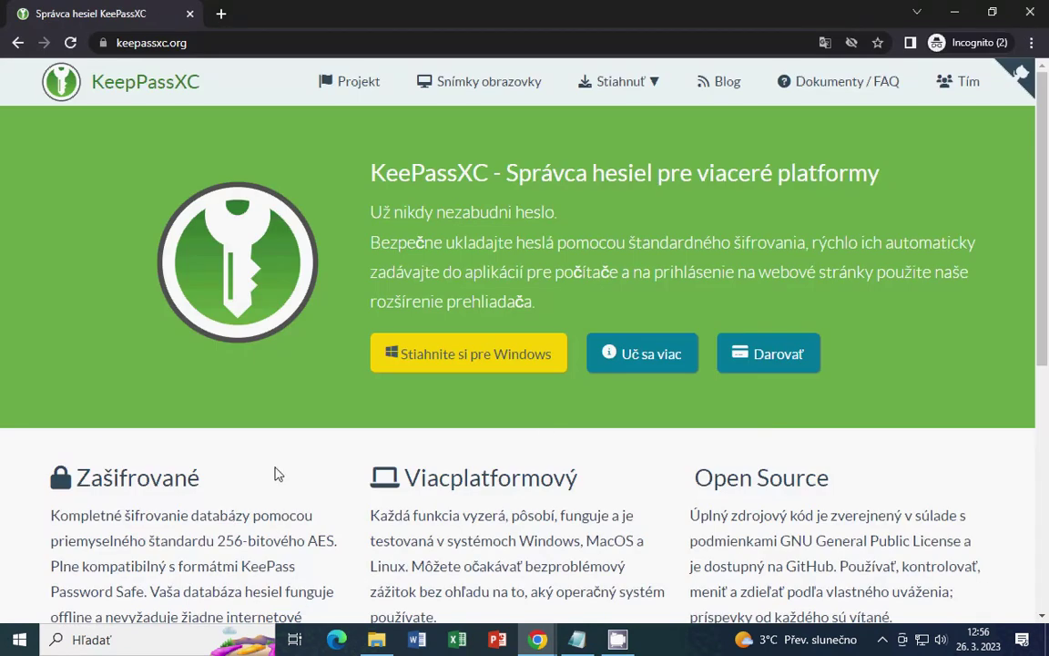
{"action": "scroll", "coordinate": [397, 264], "scroll_direction": "down", "scroll_amount": 1}
{"action": "scroll", "coordinate": [397, 264], "scroll_direction": "up", "scroll_amount": 1}
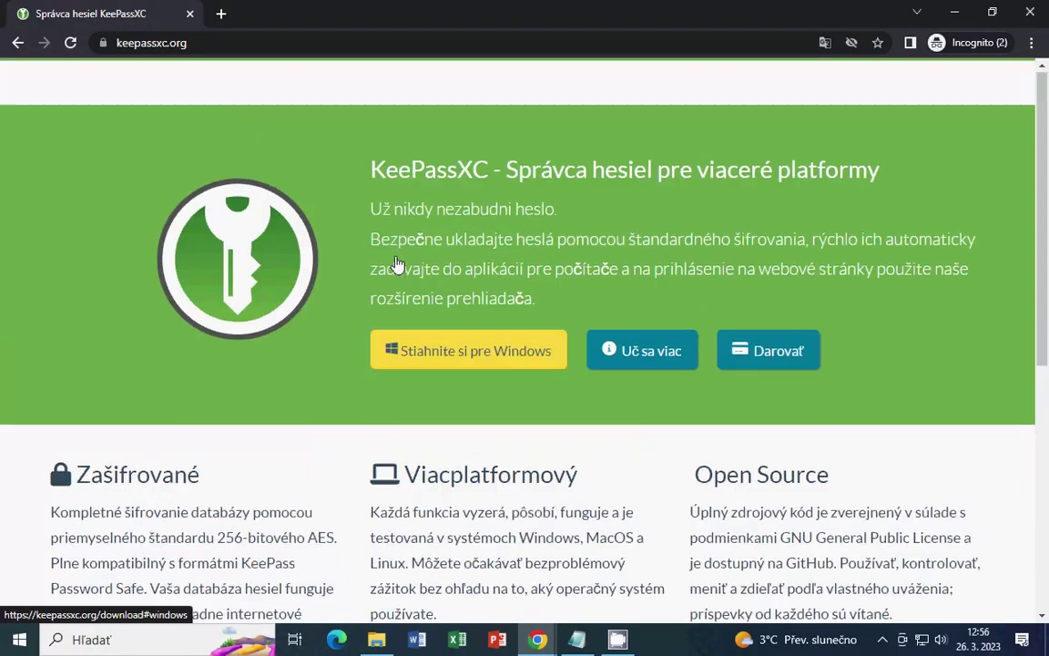
{"action": "left_click", "coordinate": [495, 355]}
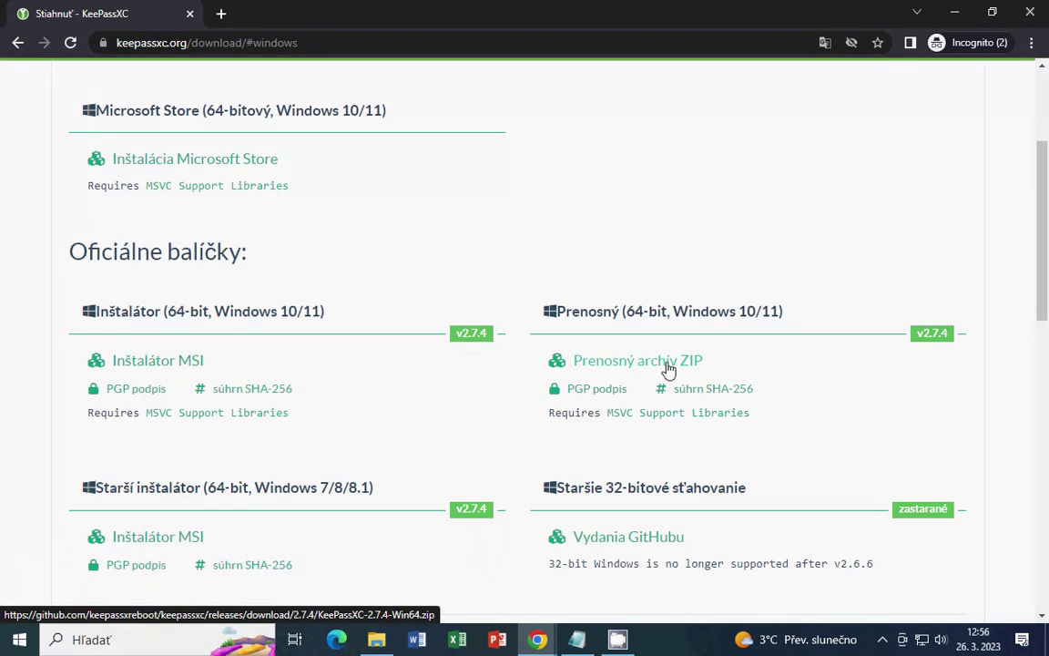
{"action": "key", "text": "alt+Tab"}
{"action": "key", "text": "alt+Tab"}
{"action": "key", "text": "alt+Tab"}
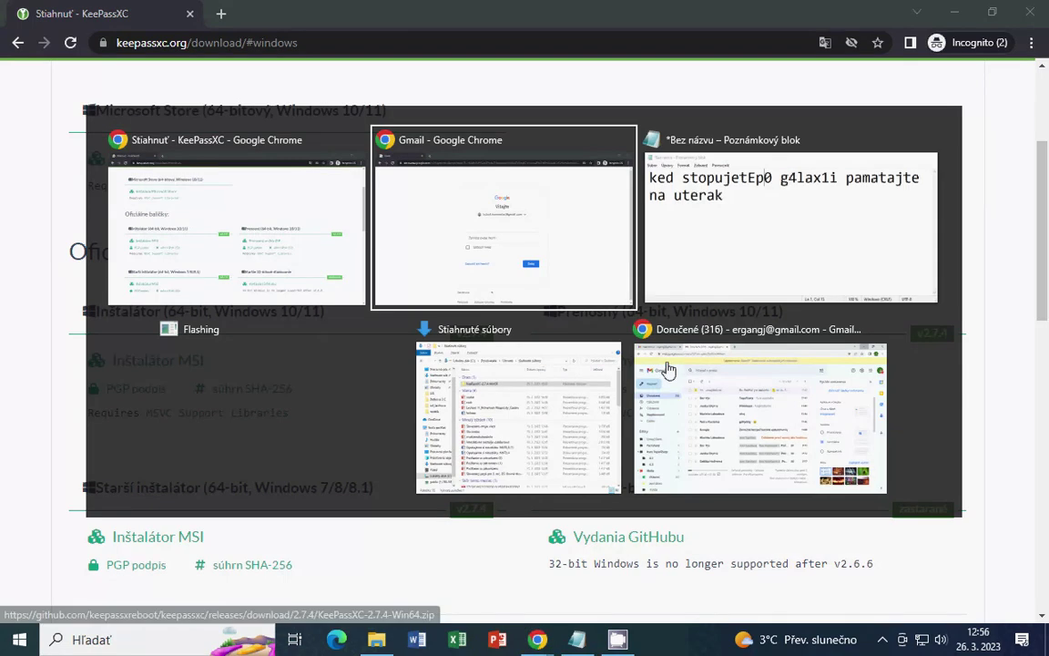
Open the KeePassXC-2.7.4-Win64 folder in Downloads and launch the portable KeePassXC application
{"action": "key", "text": "alt+Tab"}
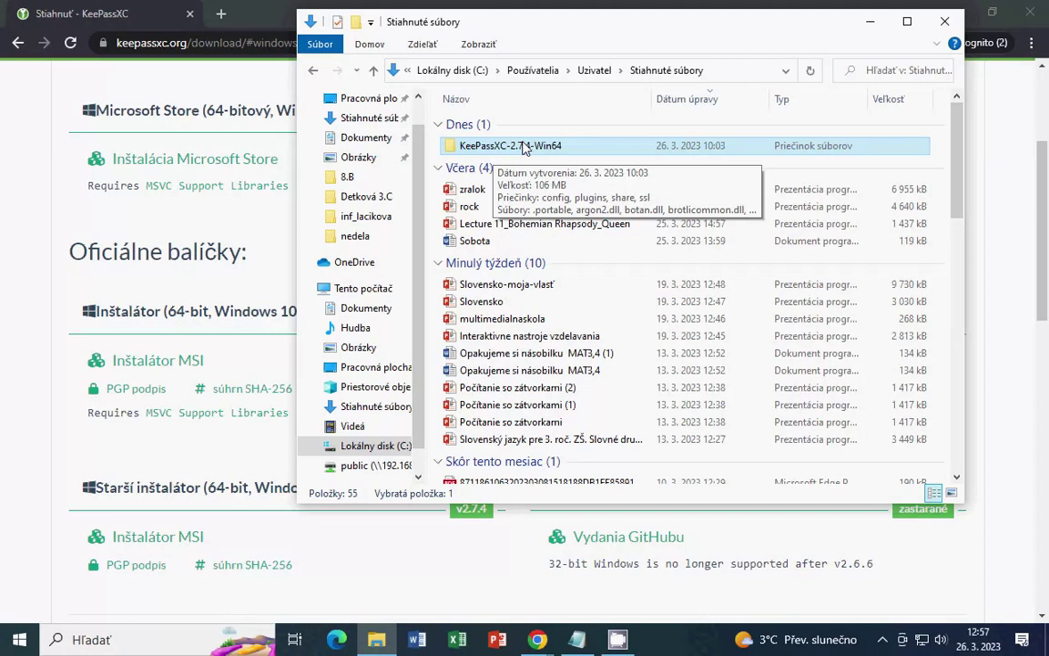
{"action": "double_click", "coordinate": [535, 147]}
{"action": "scroll", "coordinate": [559, 311], "scroll_direction": "up", "scroll_amount": 1}
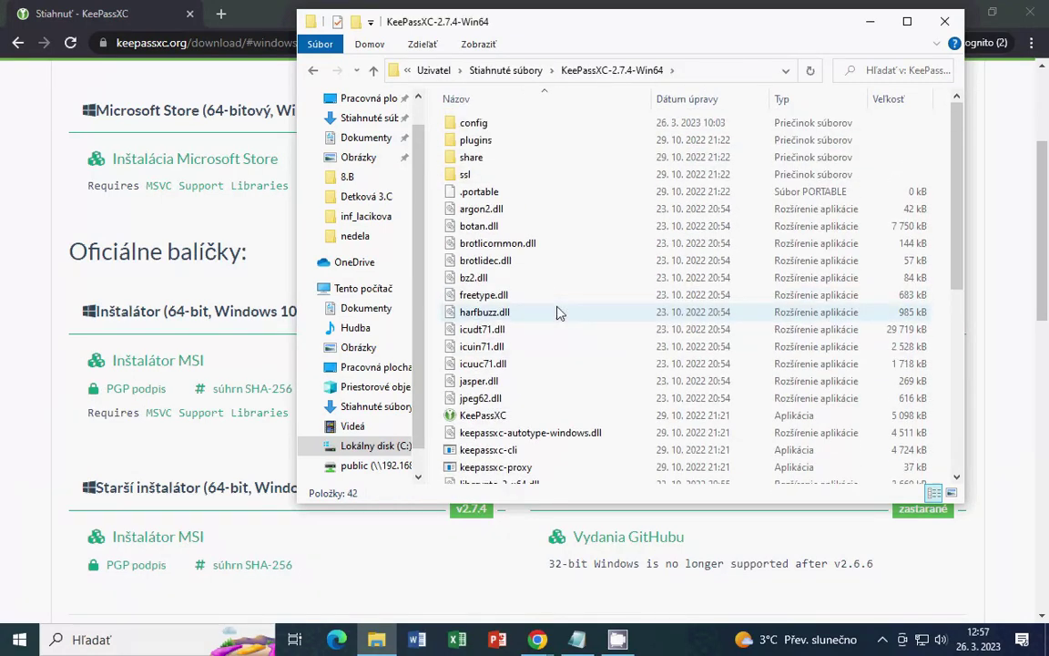
{"action": "left_click", "coordinate": [521, 419]}
{"action": "double_click", "coordinate": [521, 419]}
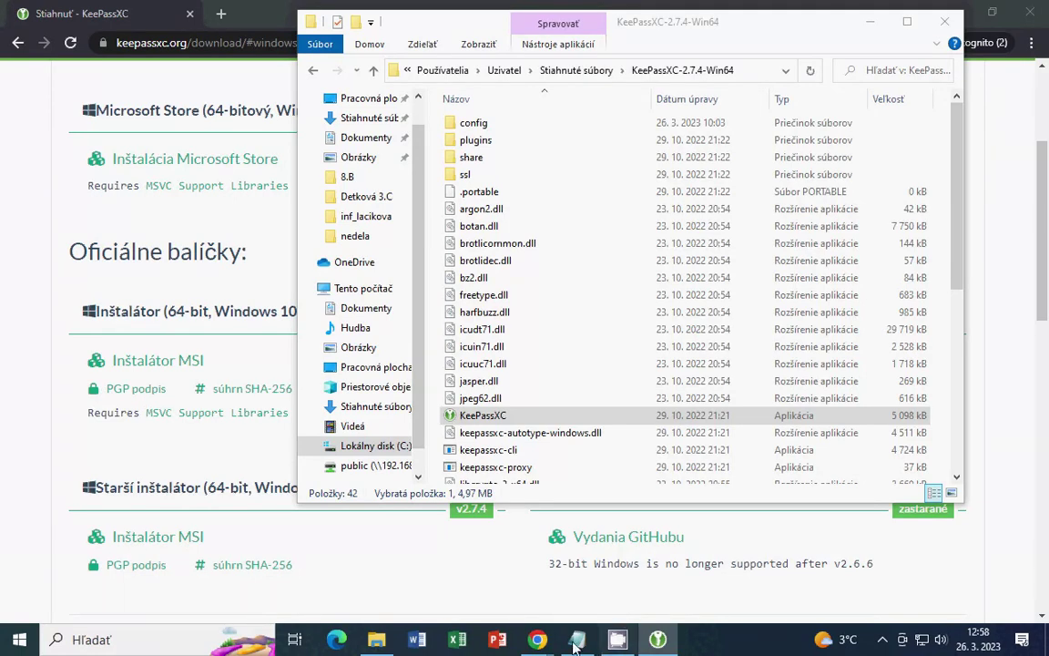
Bring the untitled Notepad note holding the passphrase back to the front
{"action": "key", "text": "alt+Tab"}
Select all of the passphrase text in the Notepad note
{"action": "left_click", "coordinate": [438, 358]}
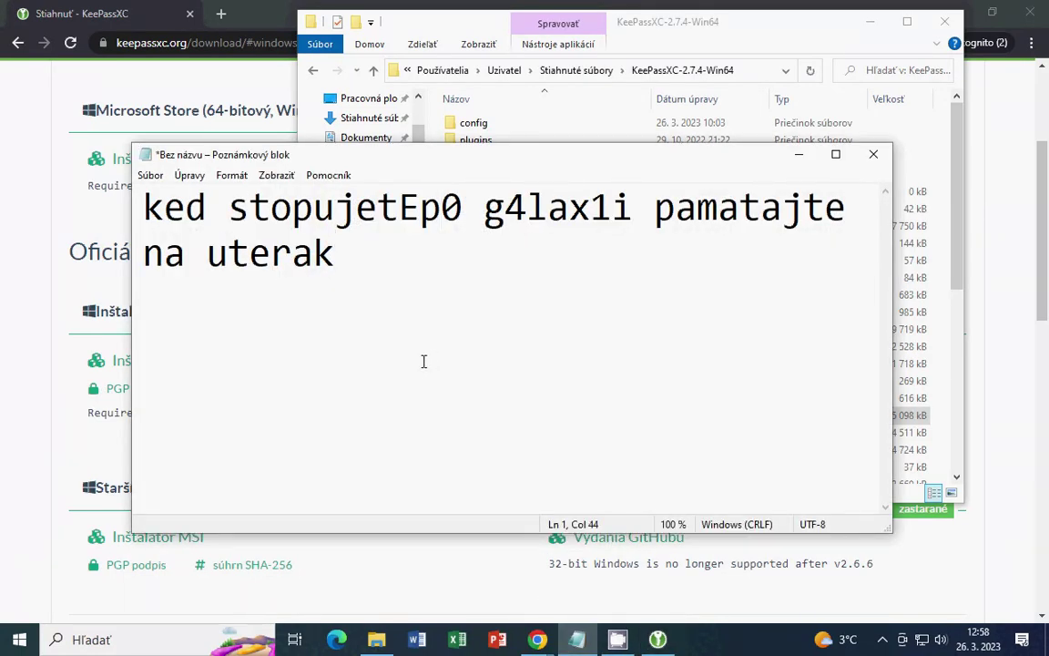
{"action": "left_click", "coordinate": [221, 208]}
{"action": "key", "text": "ctrl+a"}
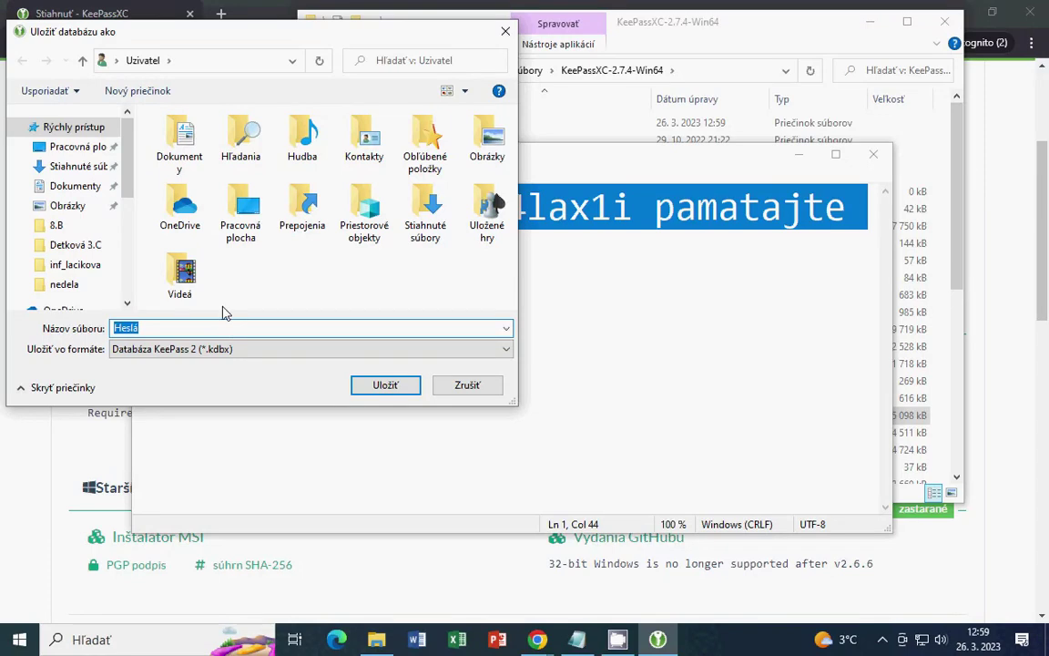
Save the Heslá .kdbx database into Downloads\KeePassXC-2.7.4-Win64
{"action": "double_click", "coordinate": [431, 196]}
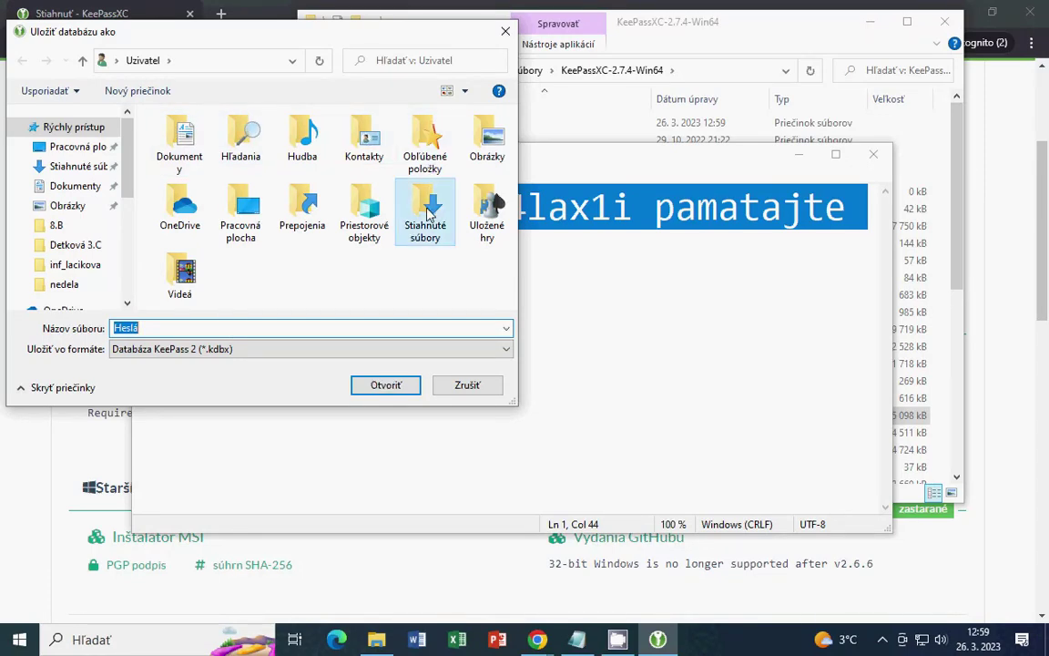
{"action": "double_click", "coordinate": [238, 168]}
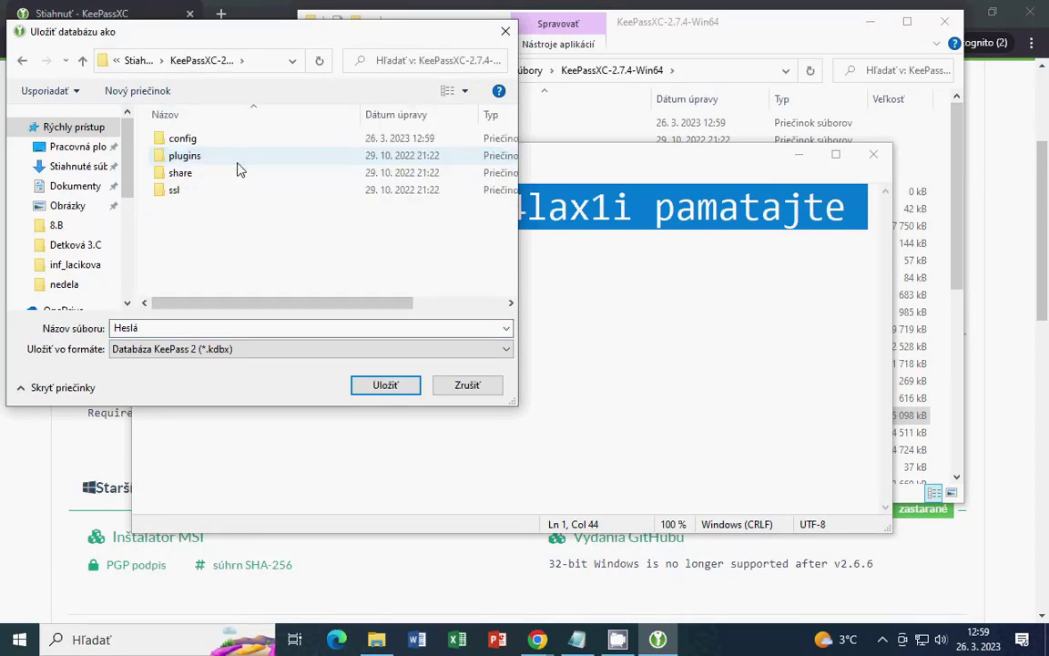
{"action": "left_click", "coordinate": [385, 385]}
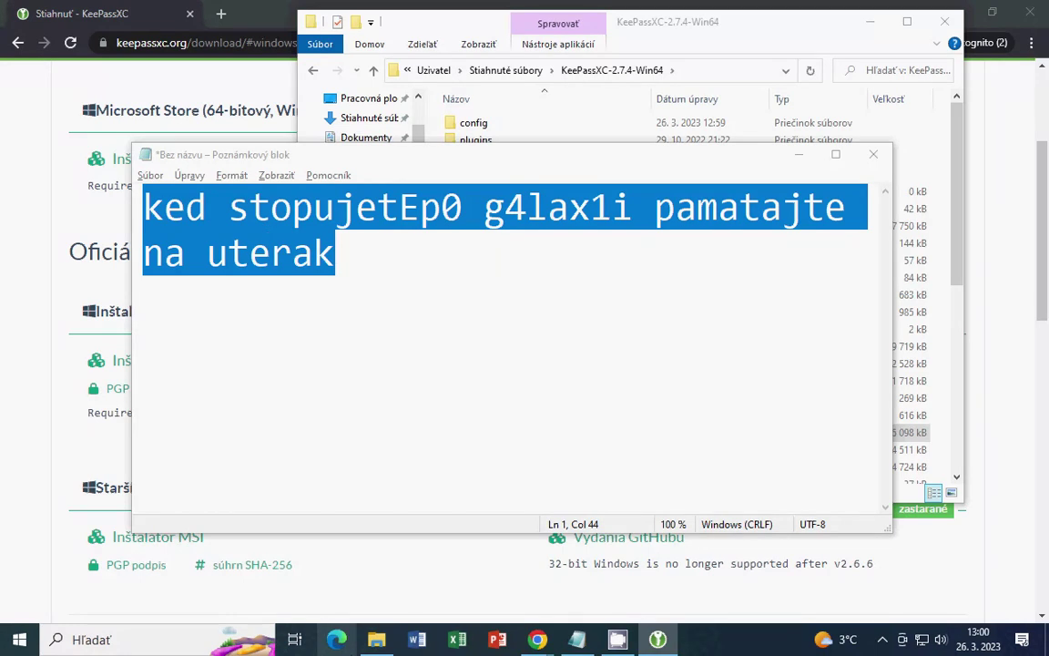
In a new incognito tab, enter the Gmail address trimmed to mail.google.com
{"action": "key", "text": "alt+Tab"}
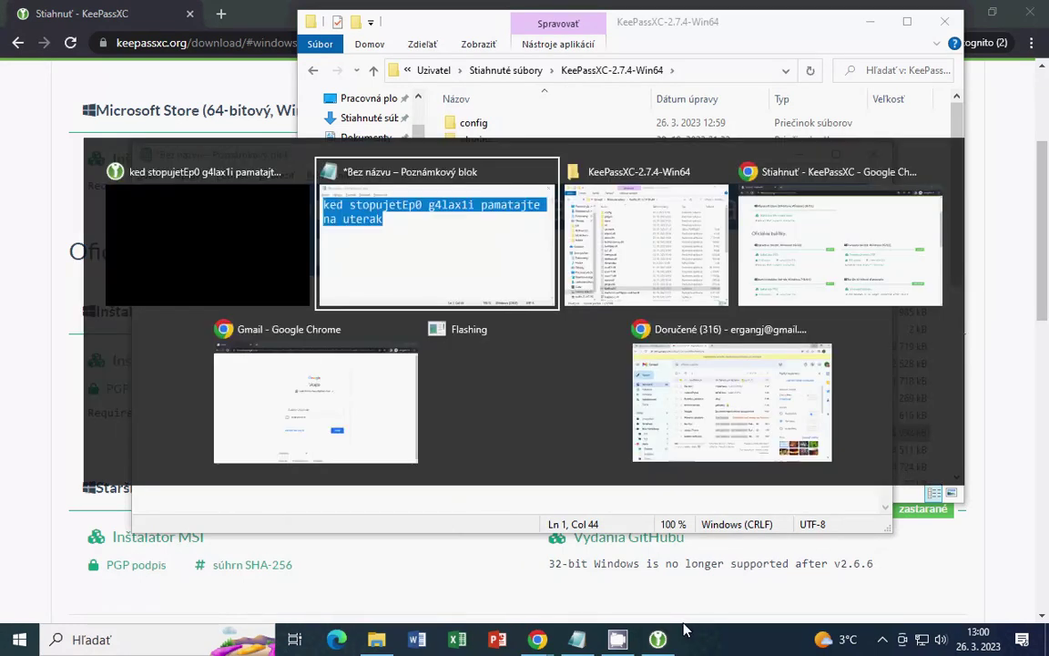
{"action": "key", "text": "alt+Tab"}
{"action": "key", "text": "alt+Tab"}
{"action": "key", "text": "alt+Tab"}
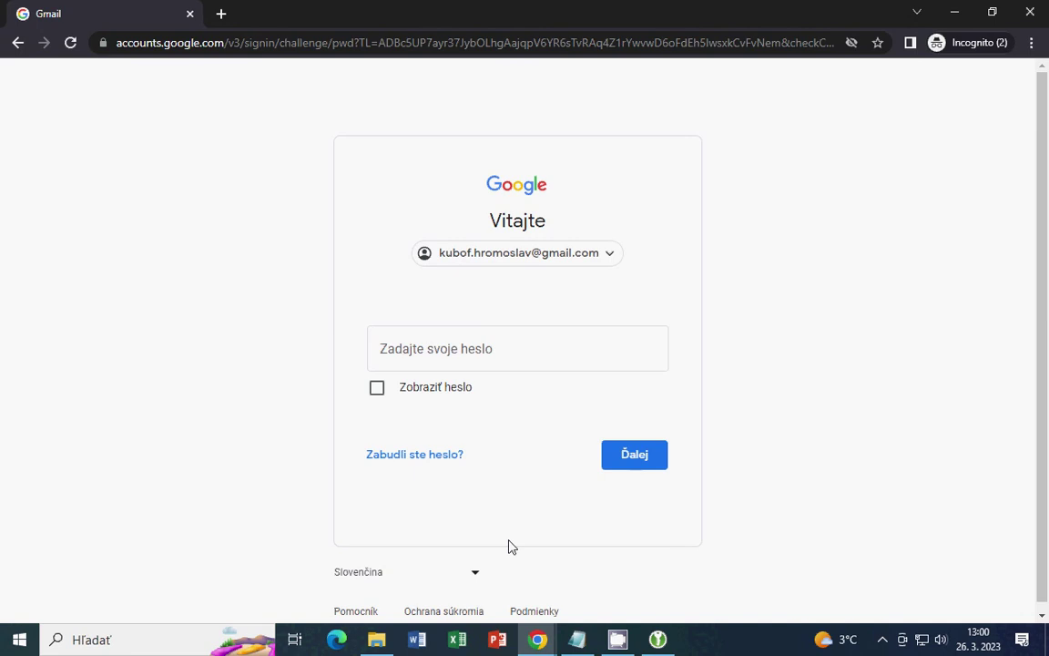
{"action": "key", "text": "ctrl+t"}
{"action": "type", "text": "mail"}
{"action": "key", "text": "End"}
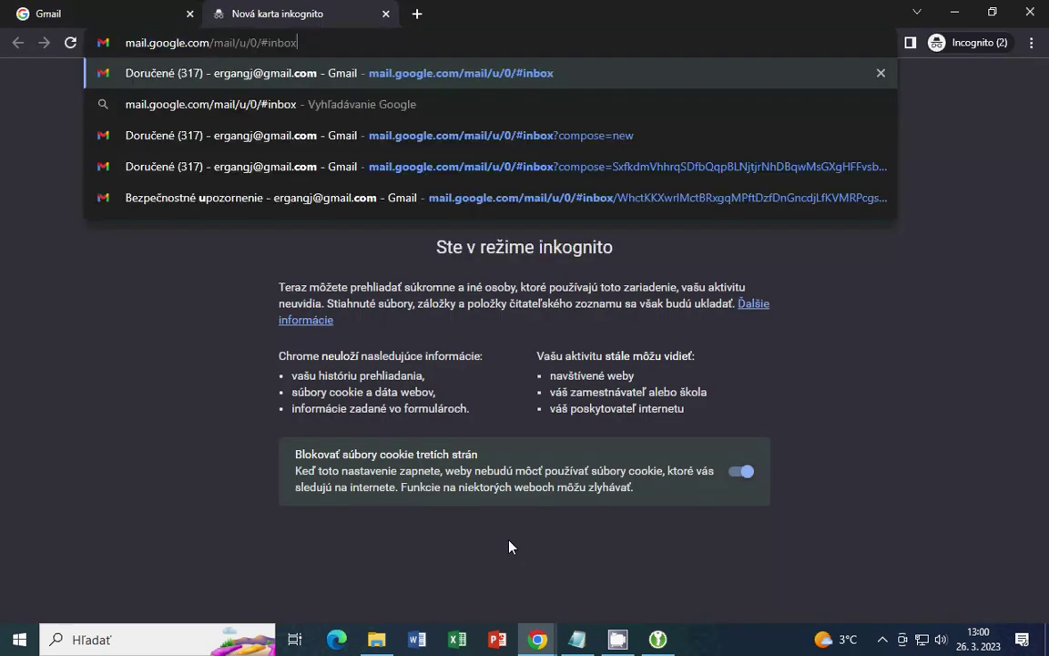
{"action": "key", "text": "ctrl+shift+Left"}
{"action": "key", "text": "ctrl+shift+Left"}
{"action": "key", "text": "ctrl+shift+Left"}
{"action": "key", "text": "ctrl+shift+Left"}
{"action": "key", "text": "BackSpace"}
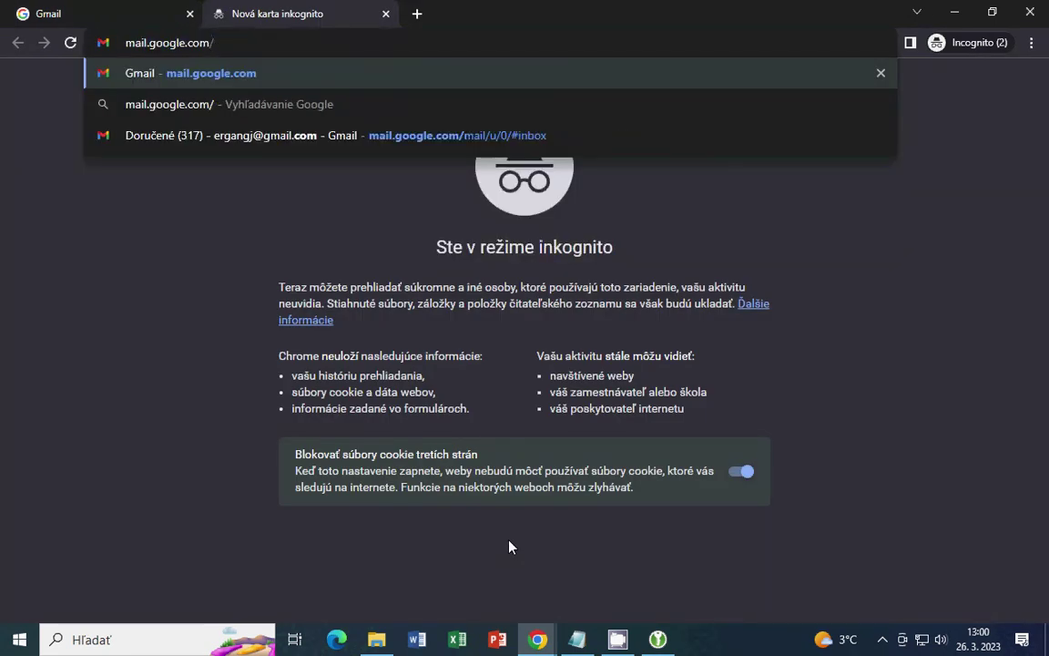
{"action": "key", "text": "ctrl+a"}
Open and dismiss KeePassXC's Databáza menu, then quit KeePassXC
{"action": "key", "text": "alt+Tab"}
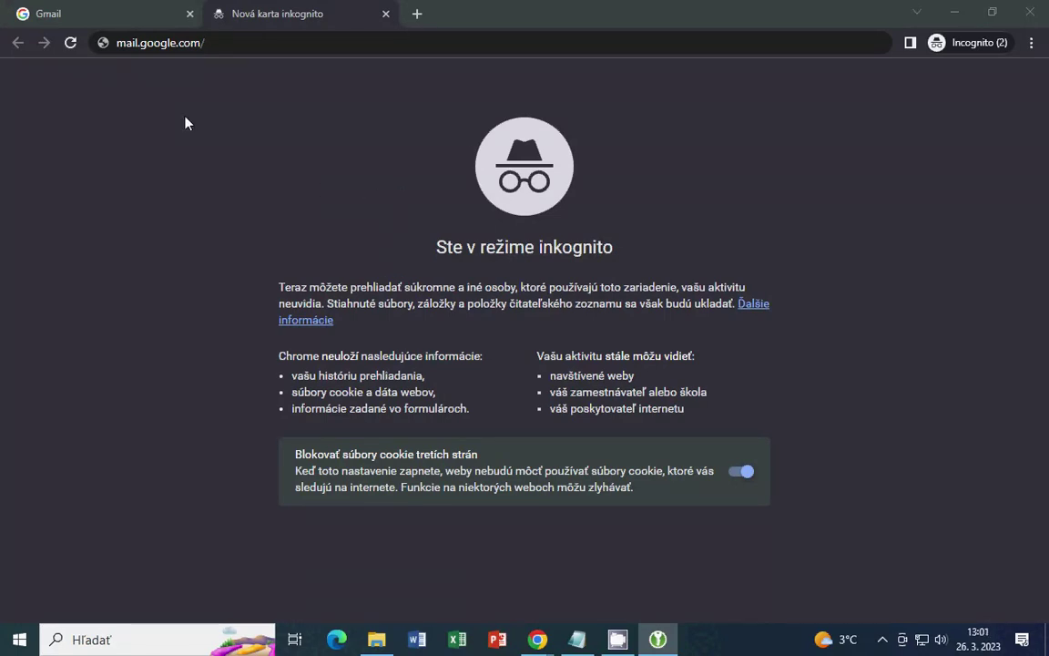
{"action": "left_click", "coordinate": [28, 36]}
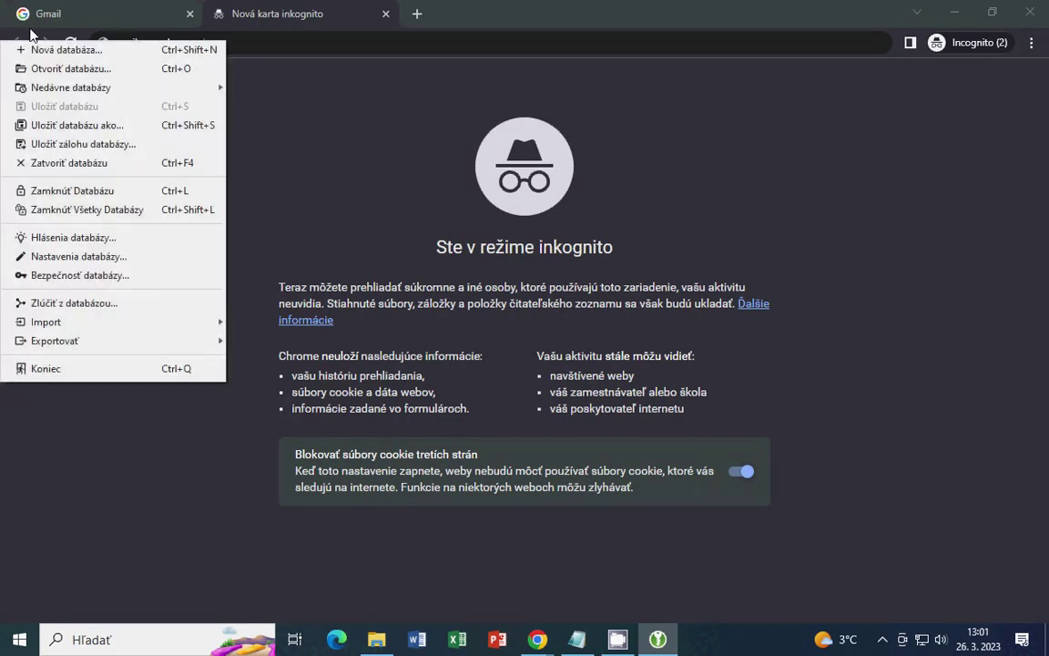
{"action": "left_click", "coordinate": [336, 183]}
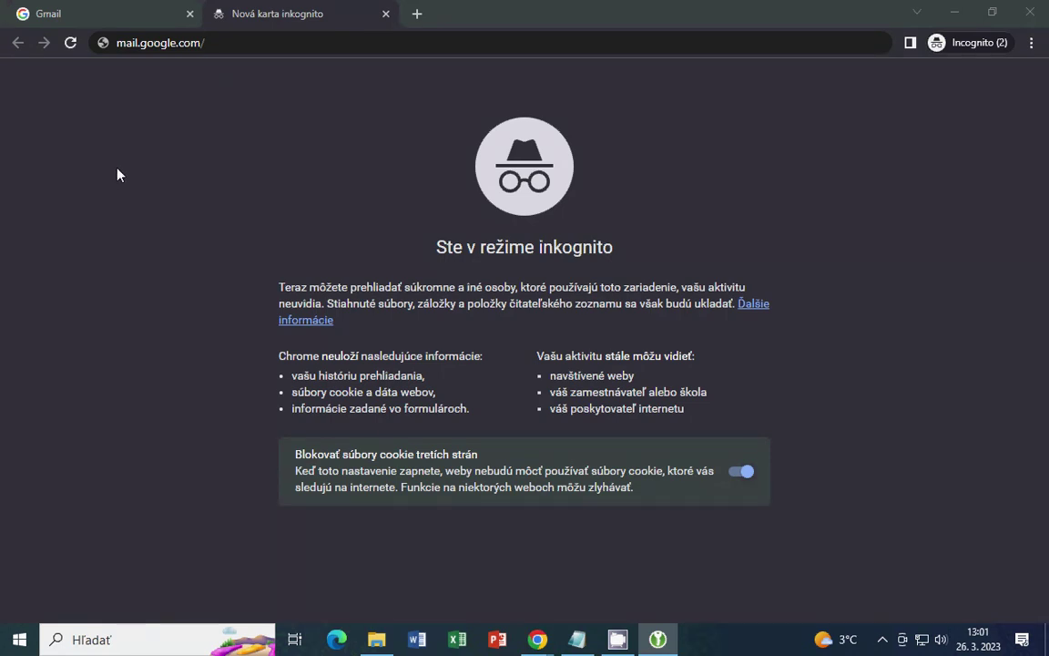
{"action": "key", "text": "Escape"}
Minimize incognito Chrome, launch KeePassXC.exe from the Win64 folder, and return to Notepad
{"action": "left_click", "coordinate": [971, 13]}
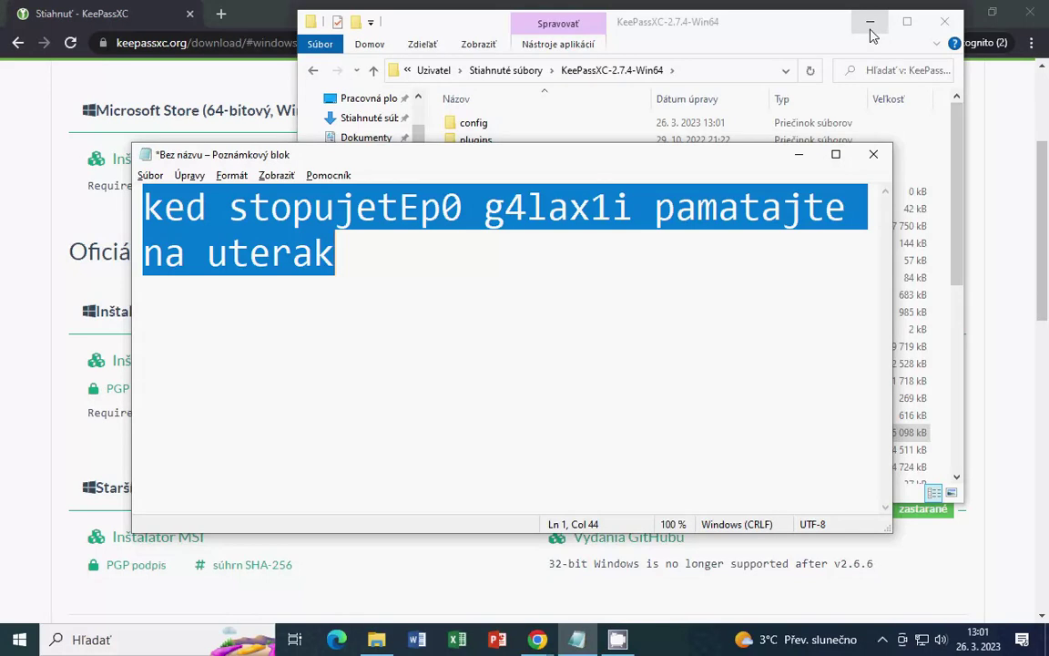
{"action": "left_click", "coordinate": [679, 27]}
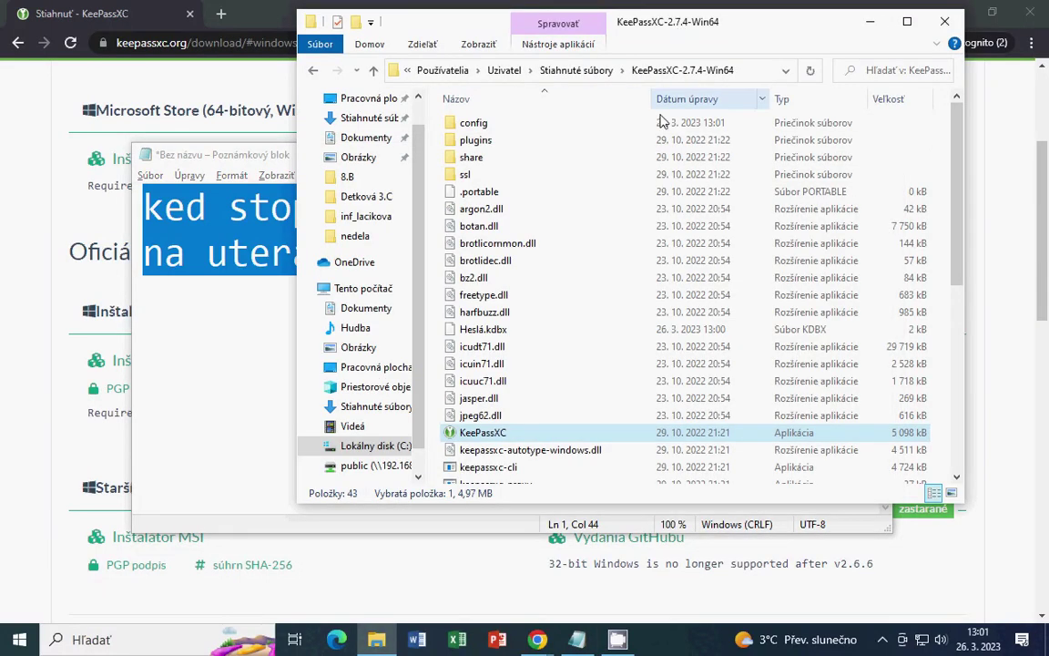
{"action": "scroll", "coordinate": [619, 199], "scroll_direction": "down", "scroll_amount": 3}
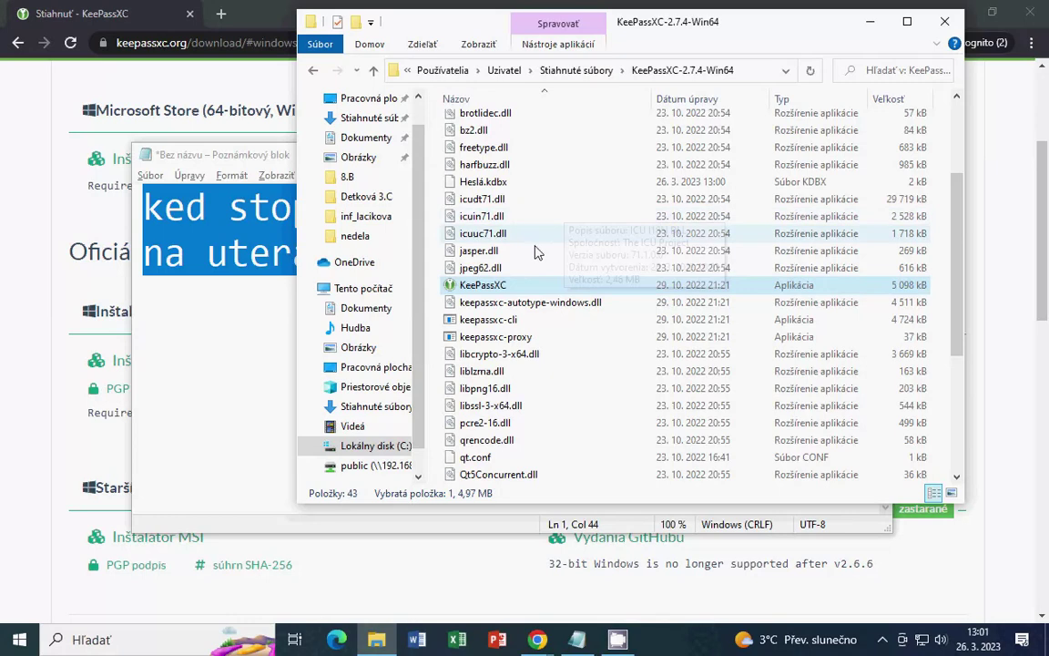
{"action": "double_click", "coordinate": [483, 285]}
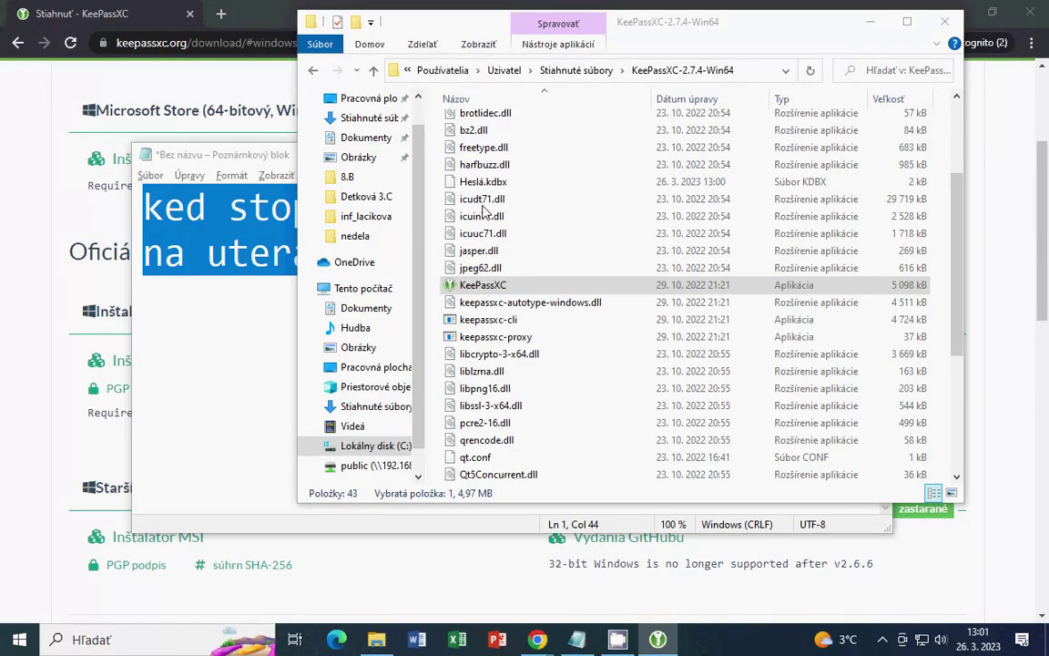
{"action": "left_click", "coordinate": [583, 642]}
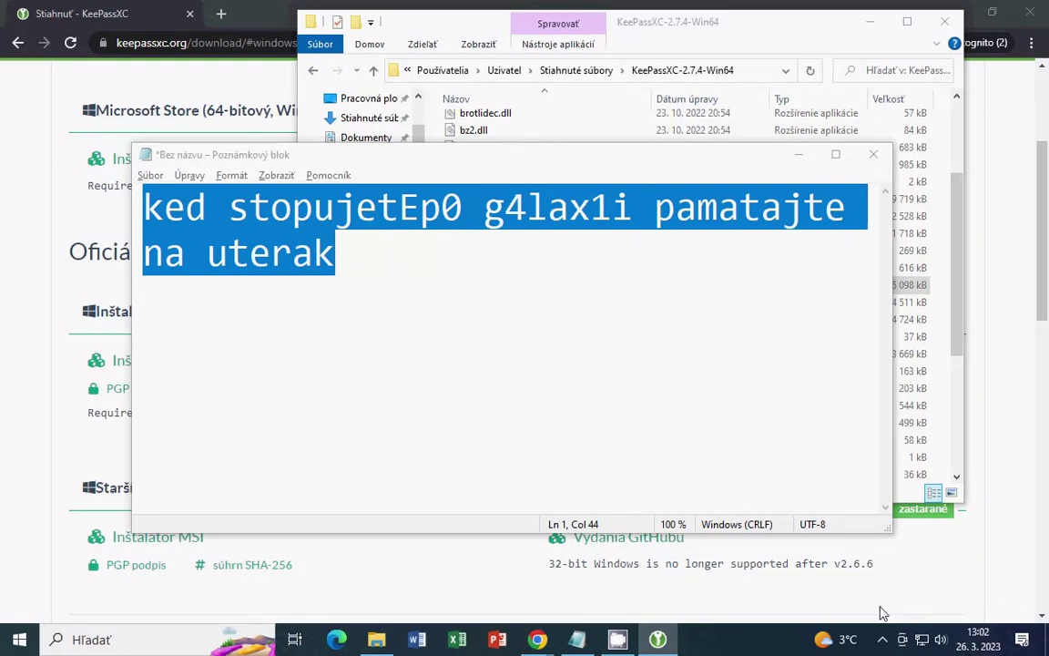
Paste the second password on line 4 below the passphrase and minimize Notepad
{"action": "key", "text": "alt+Tab"}
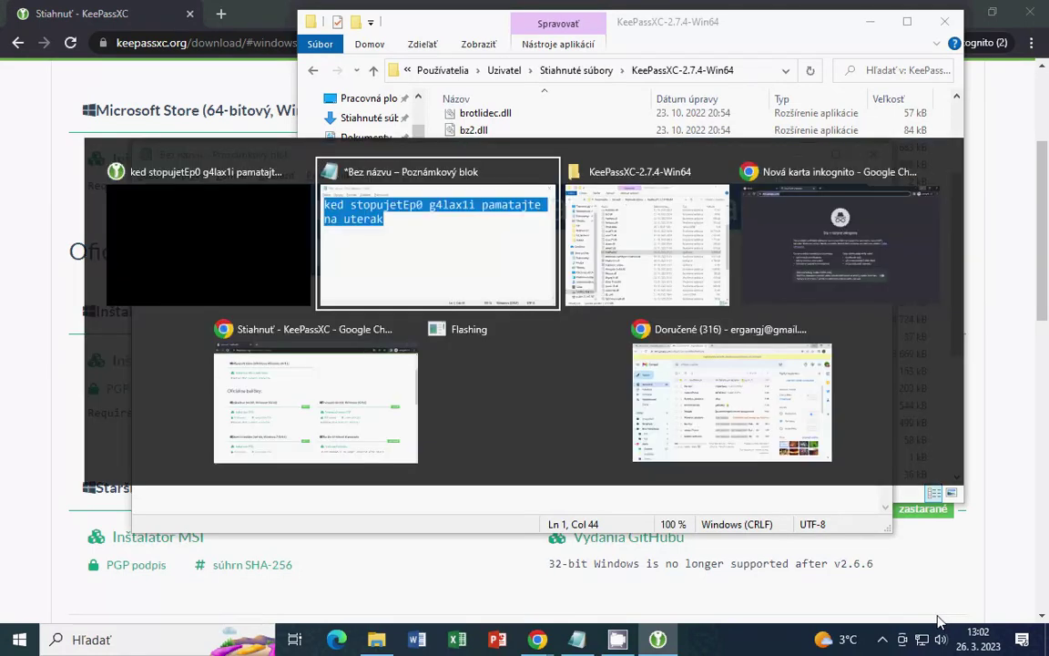
{"action": "left_click", "coordinate": [604, 450]}
{"action": "key", "text": "Return"}
{"action": "key", "text": "Return"}
{"action": "key", "text": "Return"}
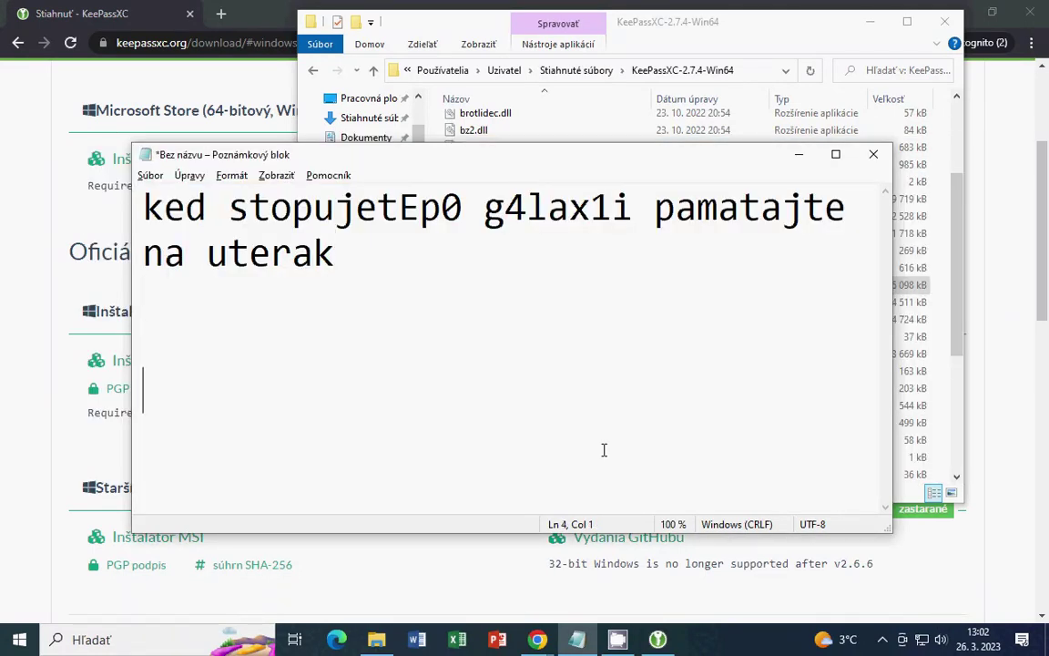
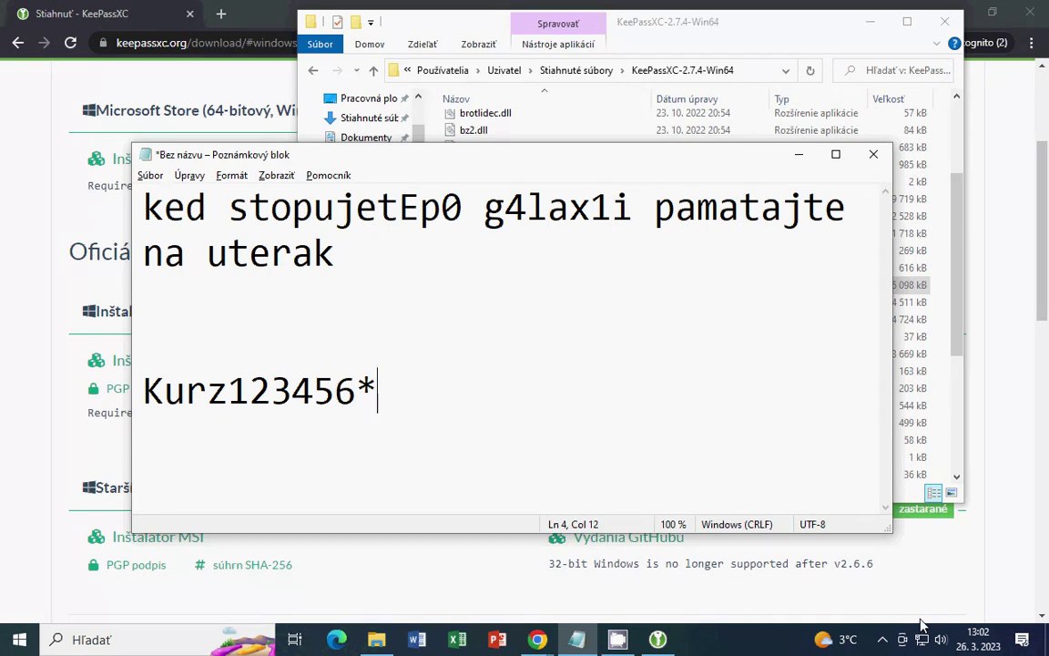
{"action": "key", "text": "Return"}
{"action": "left_click", "coordinate": [798, 154]}
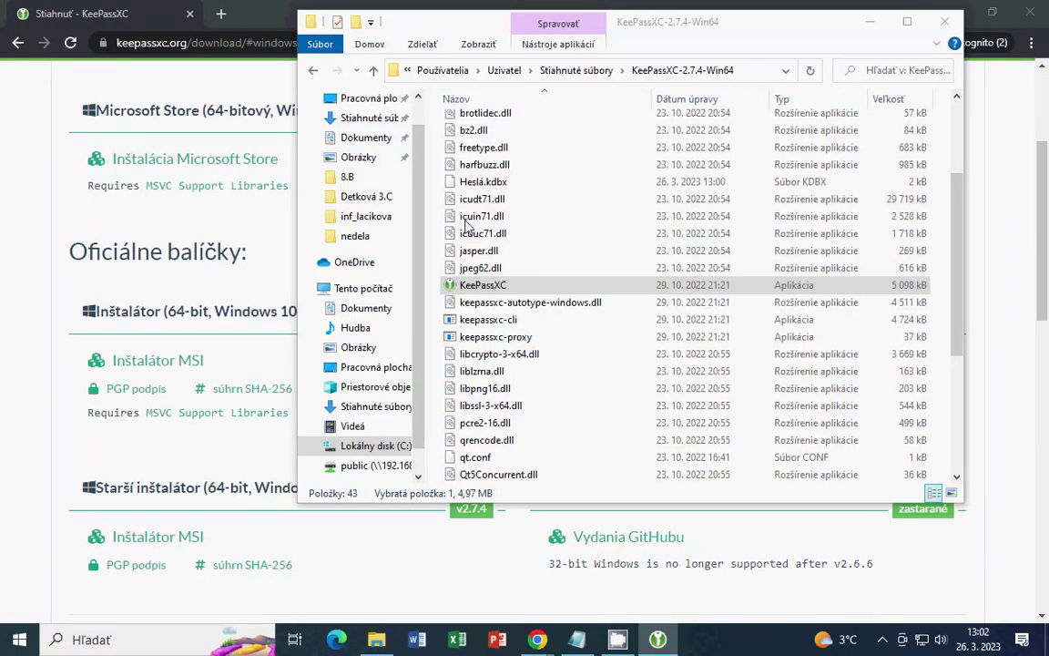
Open the group's Upraviť skupinu... properties from its context menu to change its settings
{"action": "right_click", "coordinate": [191, 202]}
{"action": "left_click", "coordinate": [128, 209]}
{"action": "right_click", "coordinate": [127, 182]}
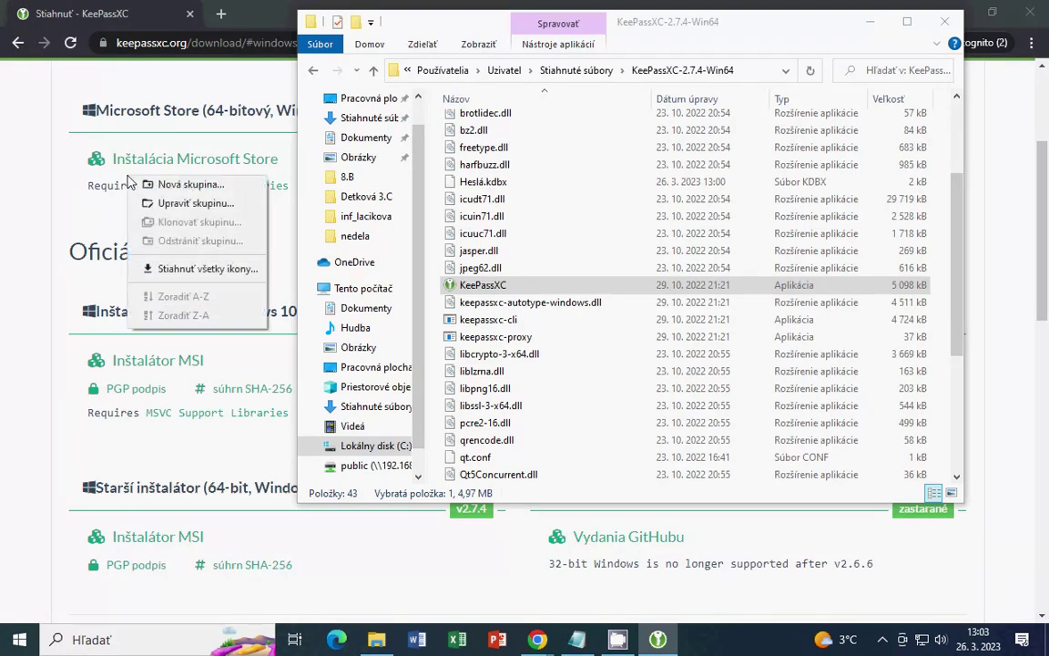
{"action": "left_click", "coordinate": [207, 209]}
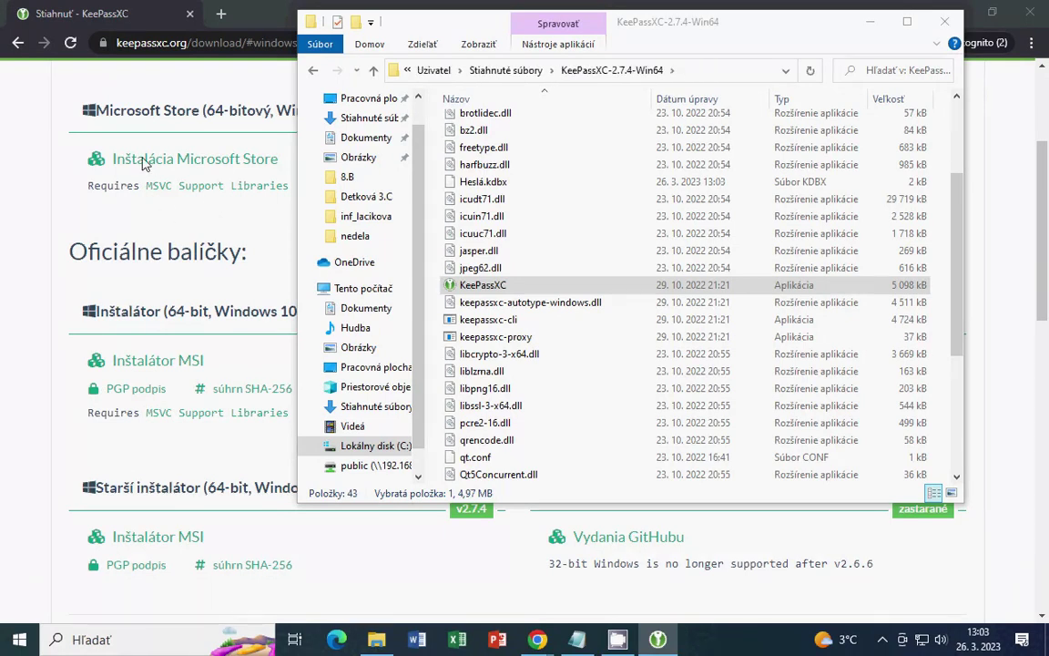
Open Upraviť skupinu... for another group in the tree to edit its details
{"action": "right_click", "coordinate": [74, 159]}
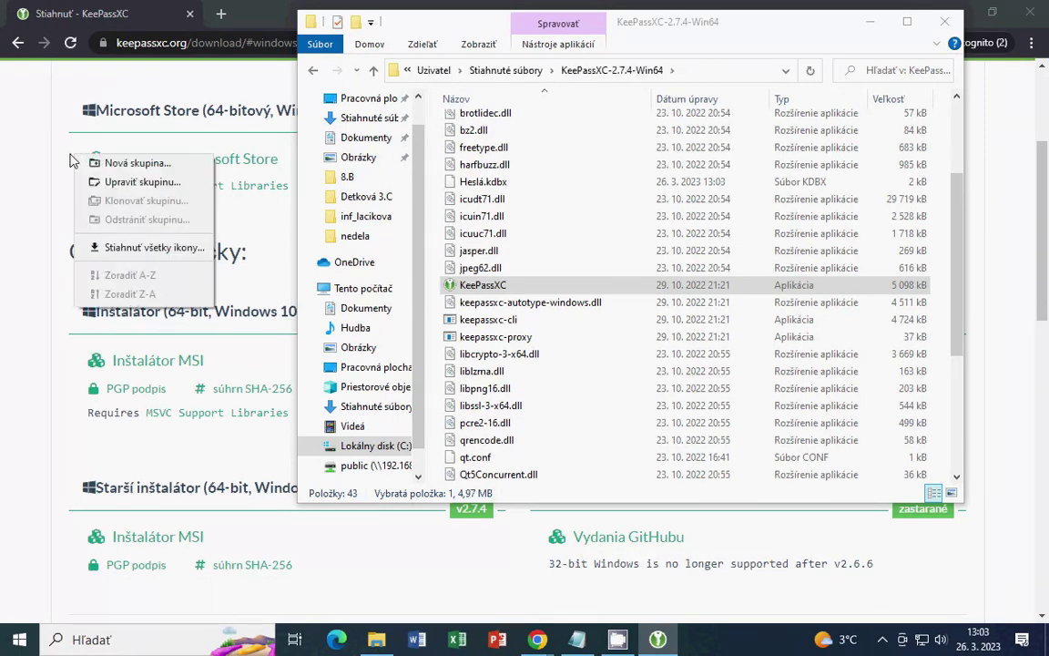
{"action": "left_click", "coordinate": [108, 164]}
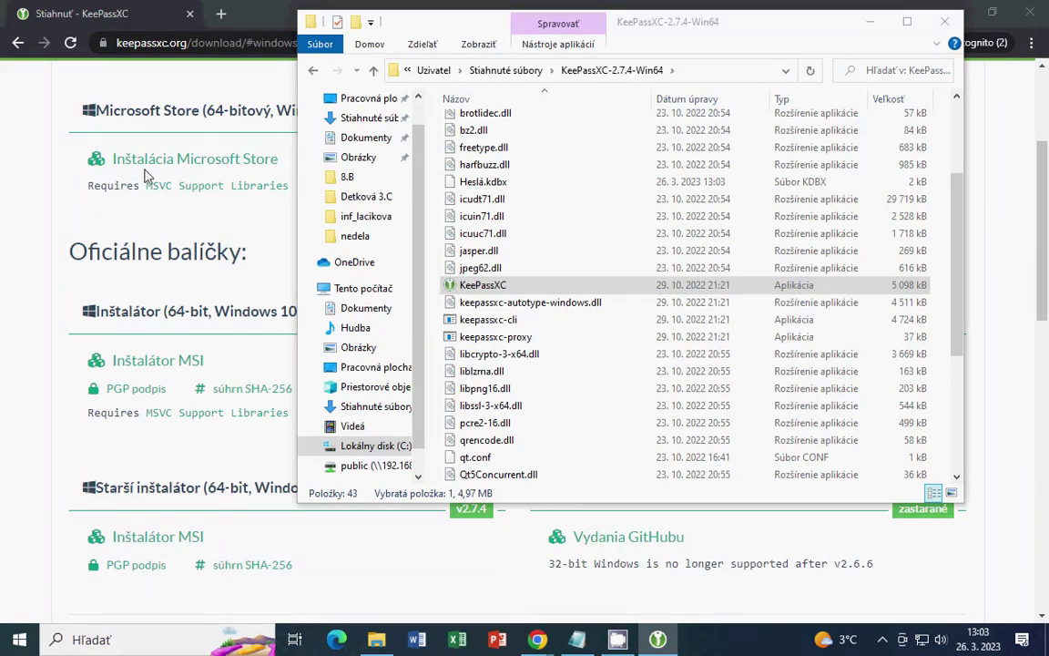
{"action": "right_click", "coordinate": [84, 133]}
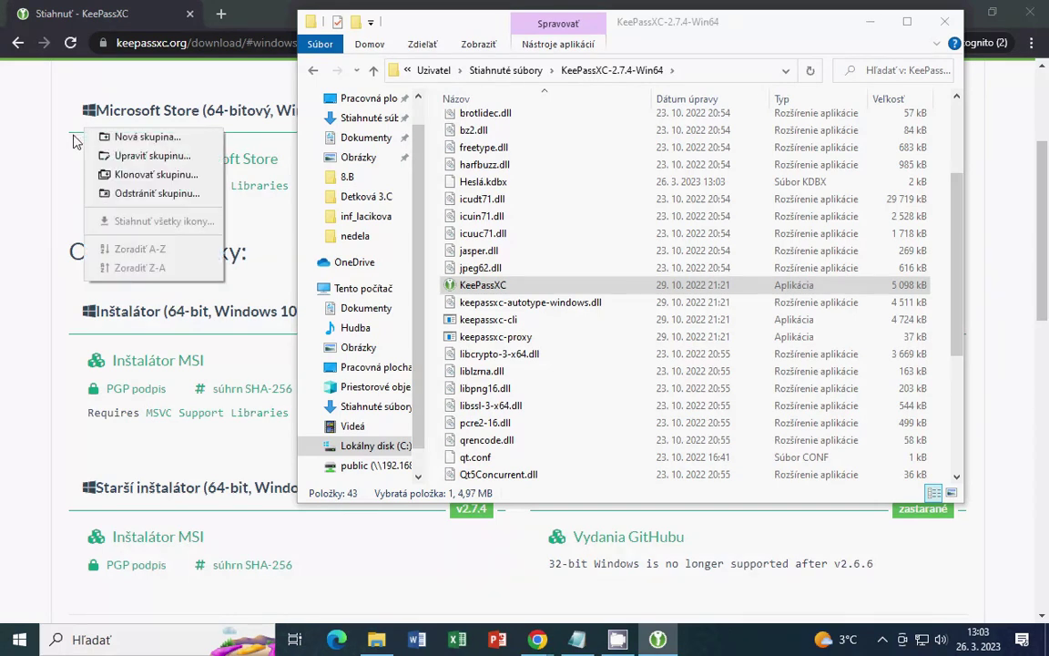
{"action": "left_click", "coordinate": [146, 155]}
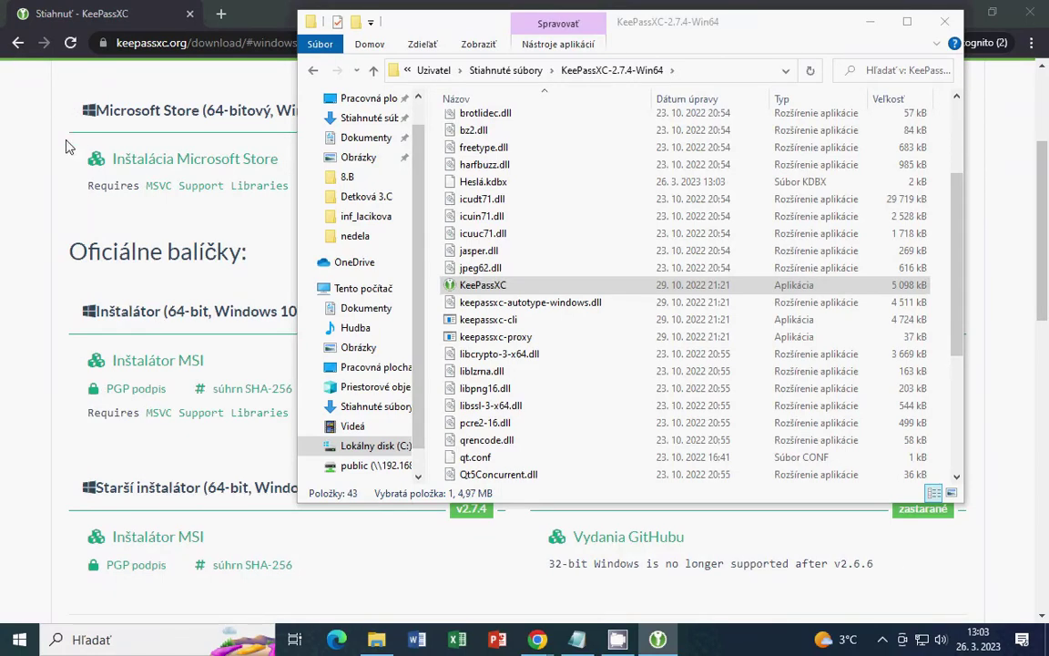
Add a group with Nová skupina..., then edit a group's details via Upraviť skupinu...
{"action": "right_click", "coordinate": [65, 204]}
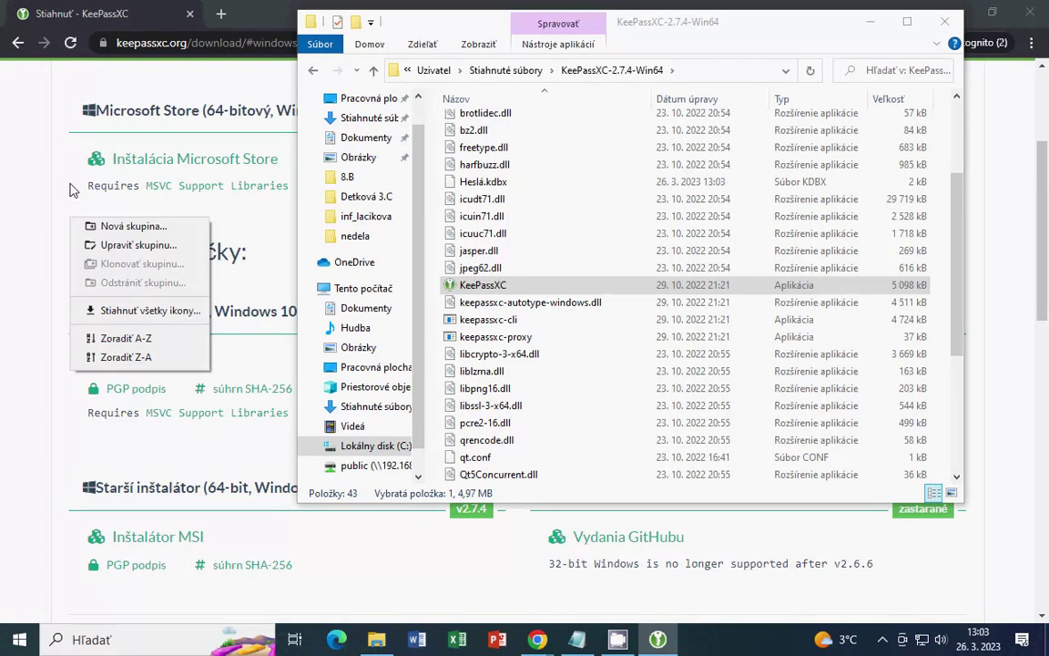
{"action": "left_click", "coordinate": [116, 226]}
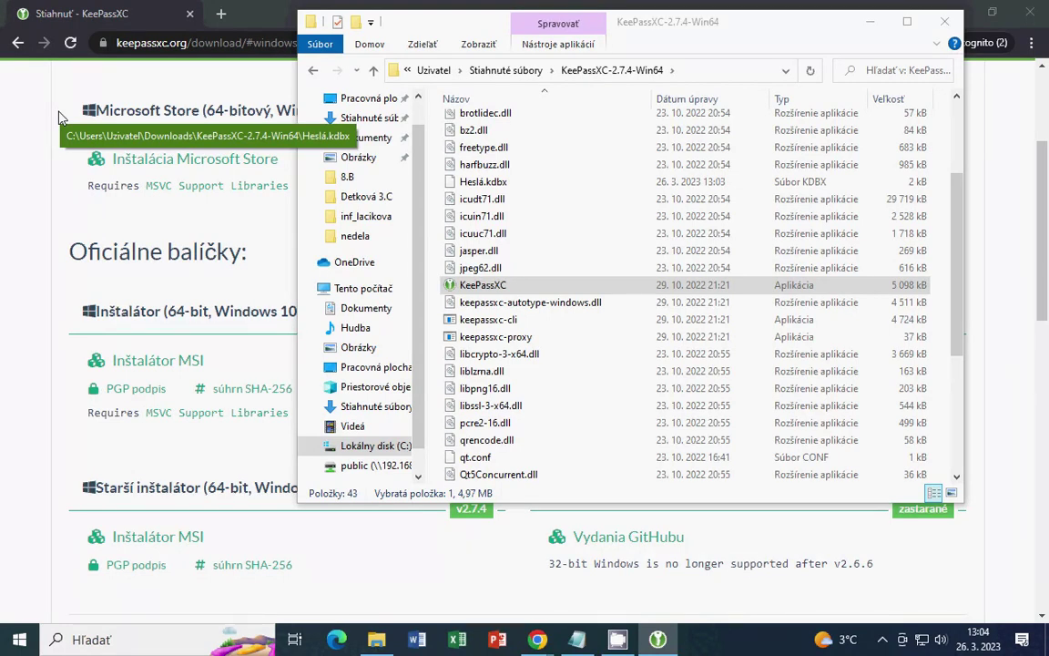
{"action": "right_click", "coordinate": [59, 109]}
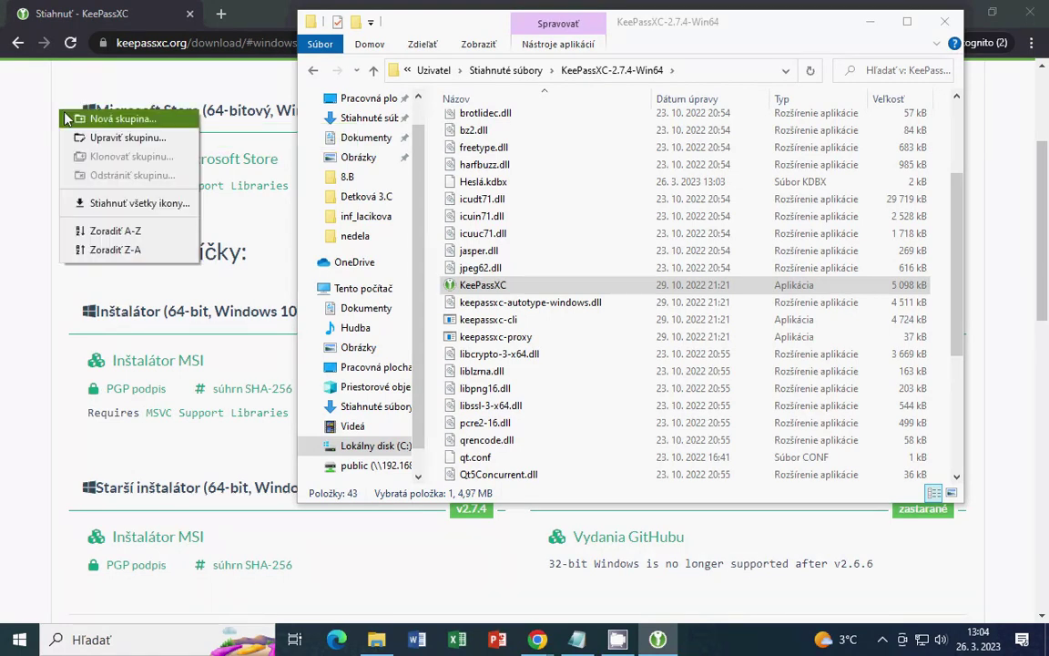
{"action": "left_click", "coordinate": [111, 139]}
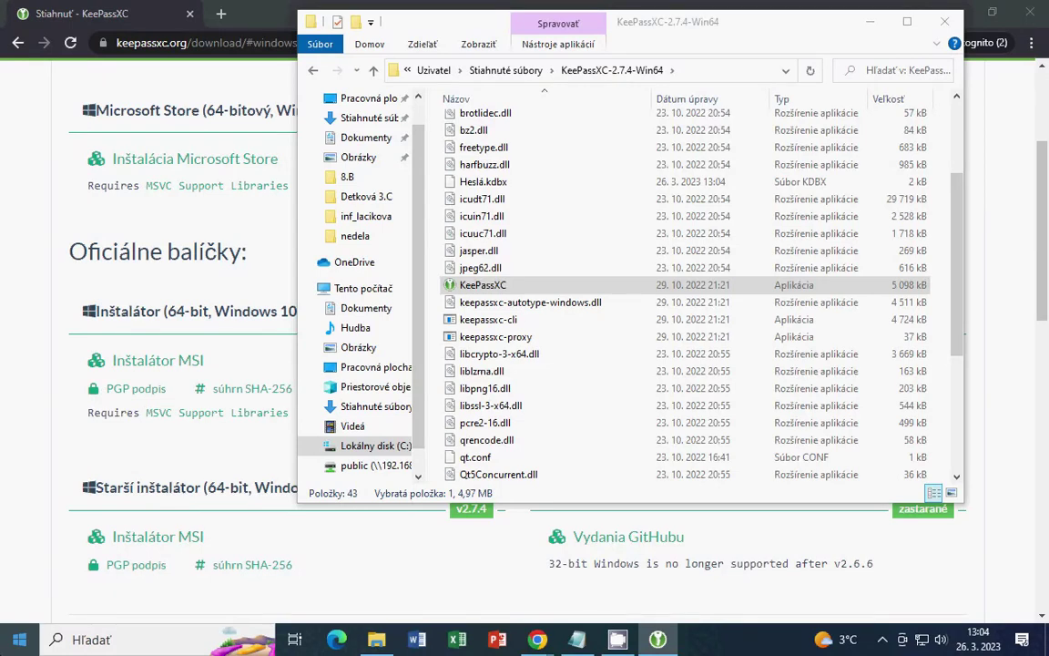
Create one more group with Nová skupina... and edit a group's properties via Upraviť skupinu...
{"action": "right_click", "coordinate": [101, 202]}
{"action": "left_click", "coordinate": [144, 227]}
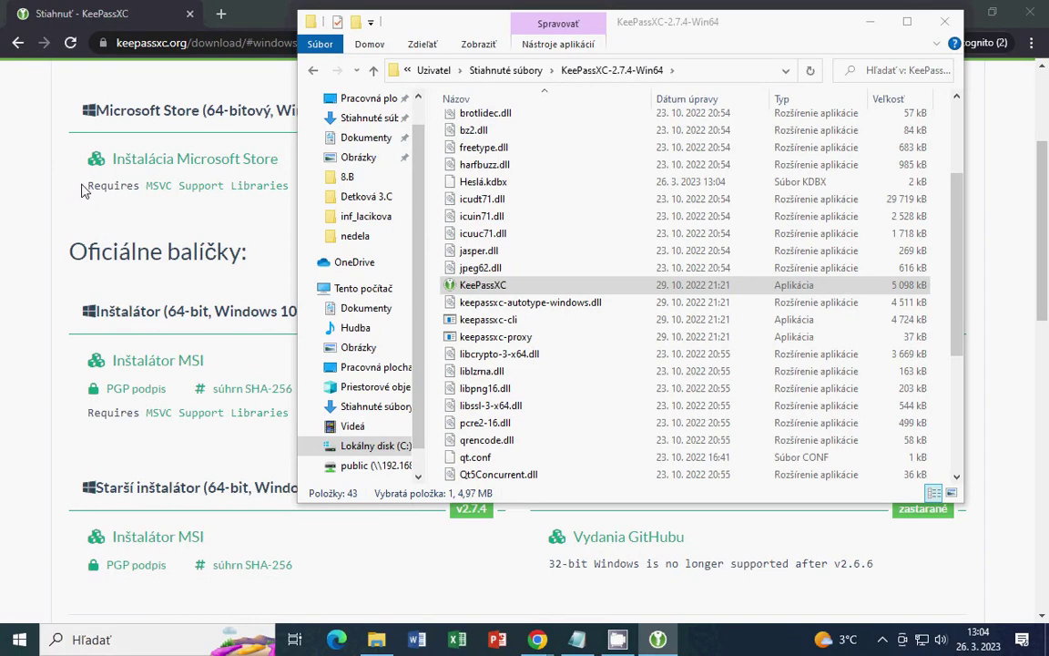
{"action": "right_click", "coordinate": [111, 183]}
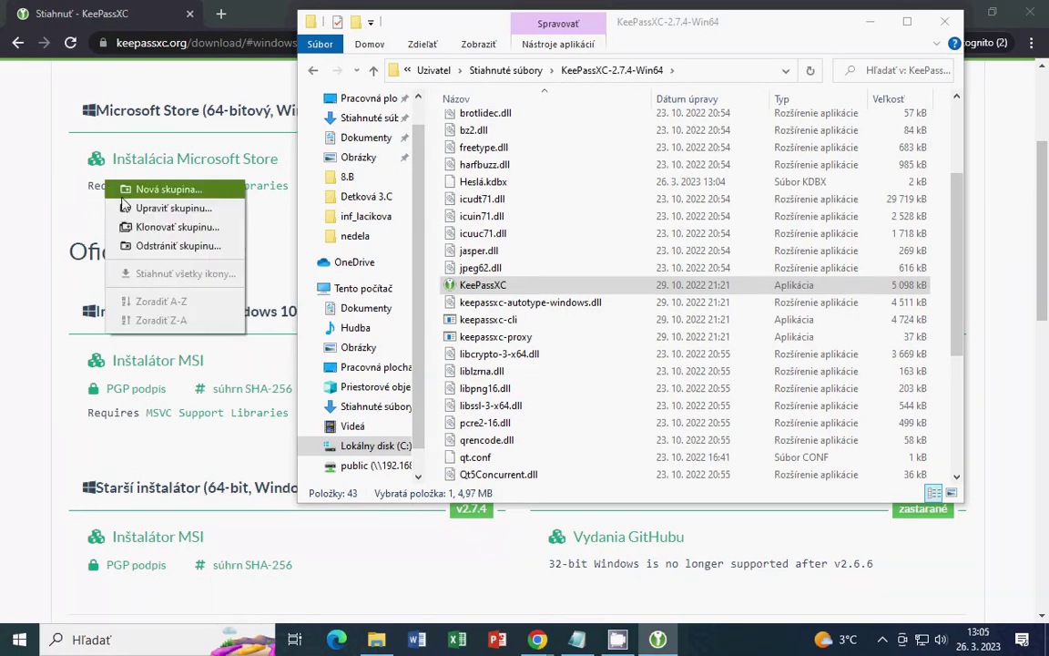
{"action": "left_click", "coordinate": [154, 211]}
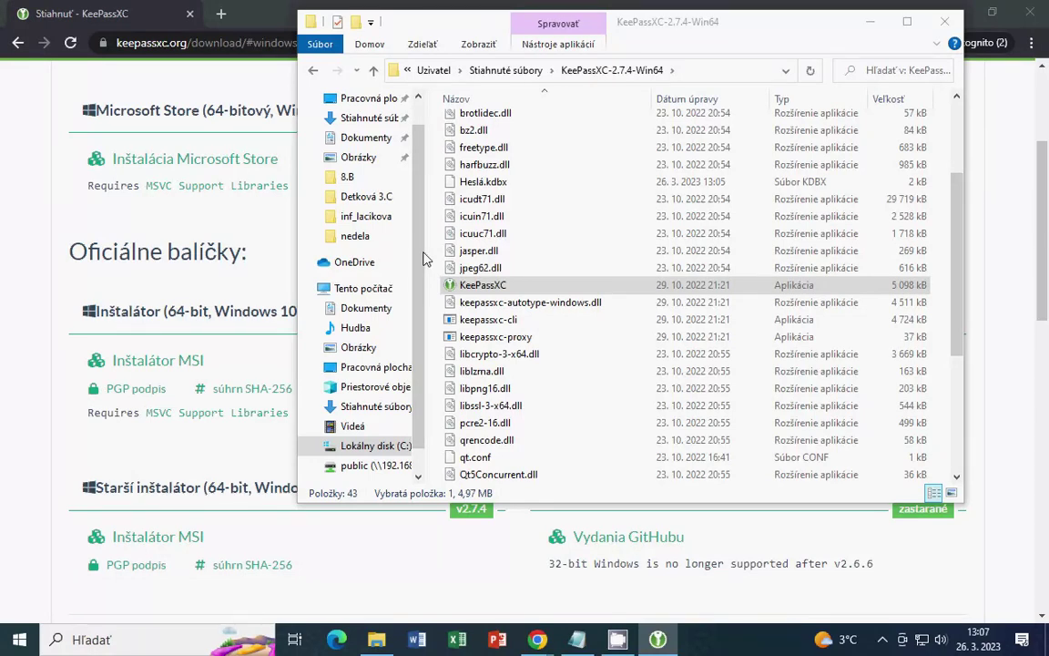
In Chrome, search for 'keepassdx' and open the official KeePassDX website
{"action": "key", "text": "alt+Tab"}
{"action": "key", "text": "alt+Tab"}
{"action": "key", "text": "alt+Tab"}
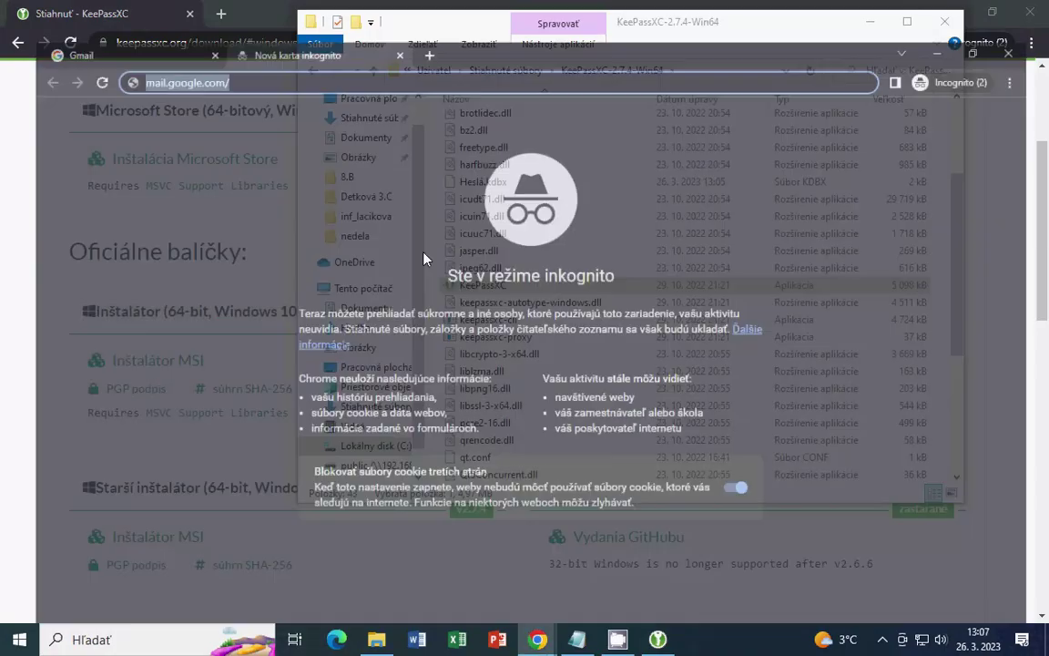
{"action": "type", "text": "kee"}
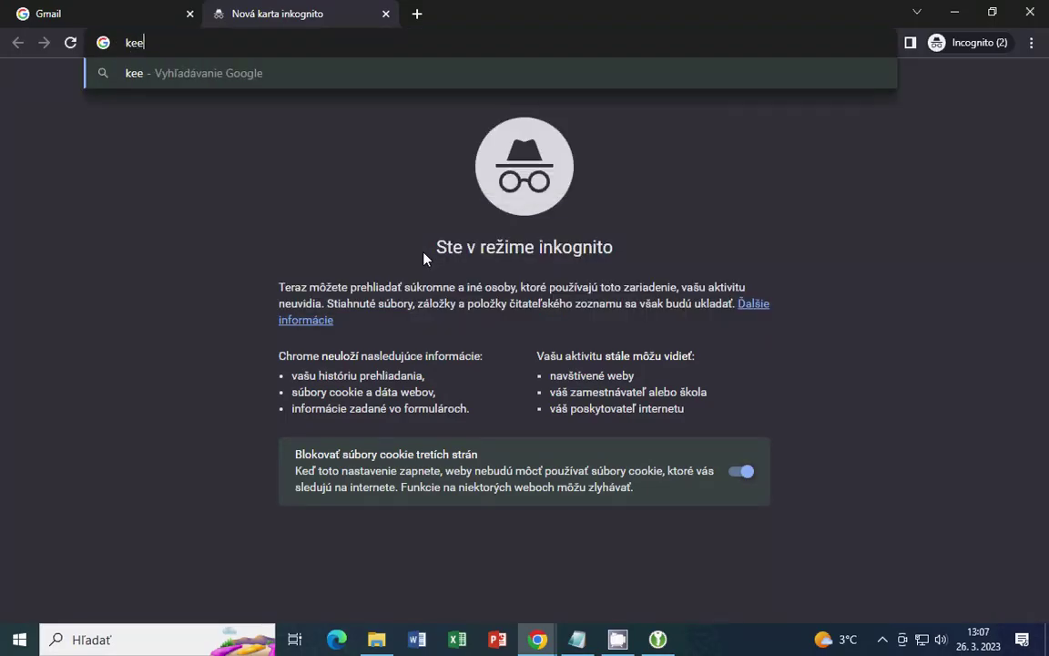
{"action": "type", "text": "passdx"}
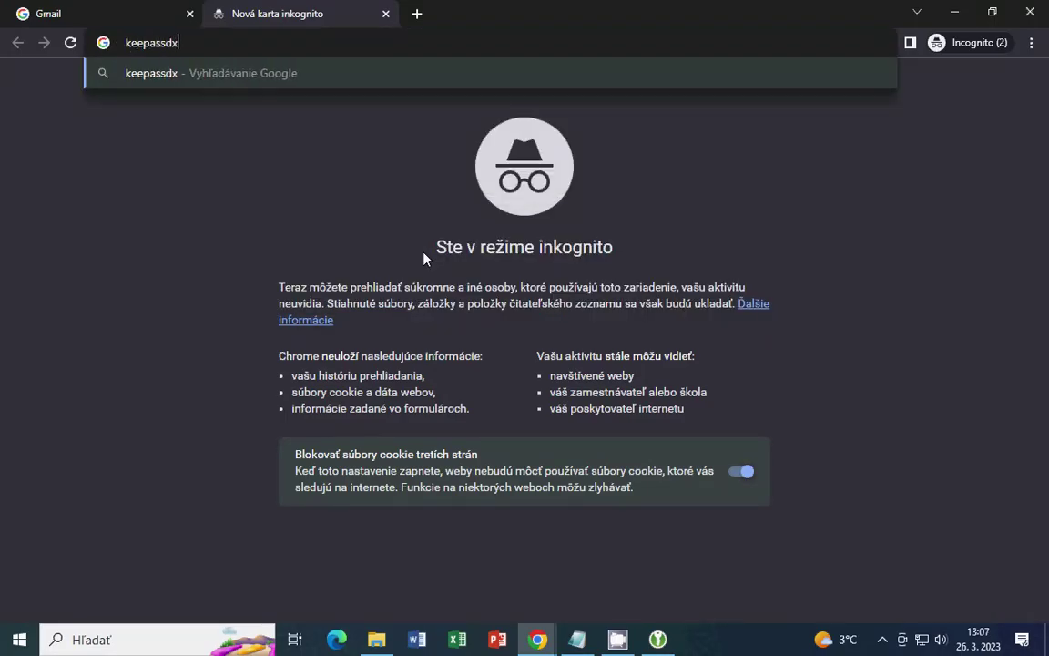
{"action": "key", "text": "Return"}
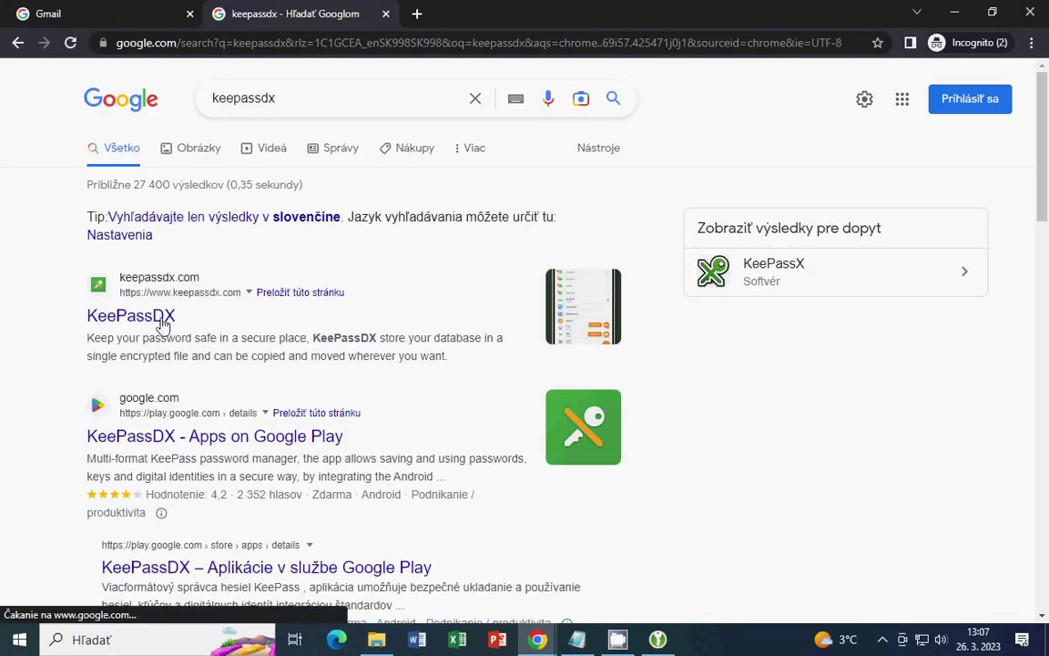
{"action": "left_click", "coordinate": [152, 313]}
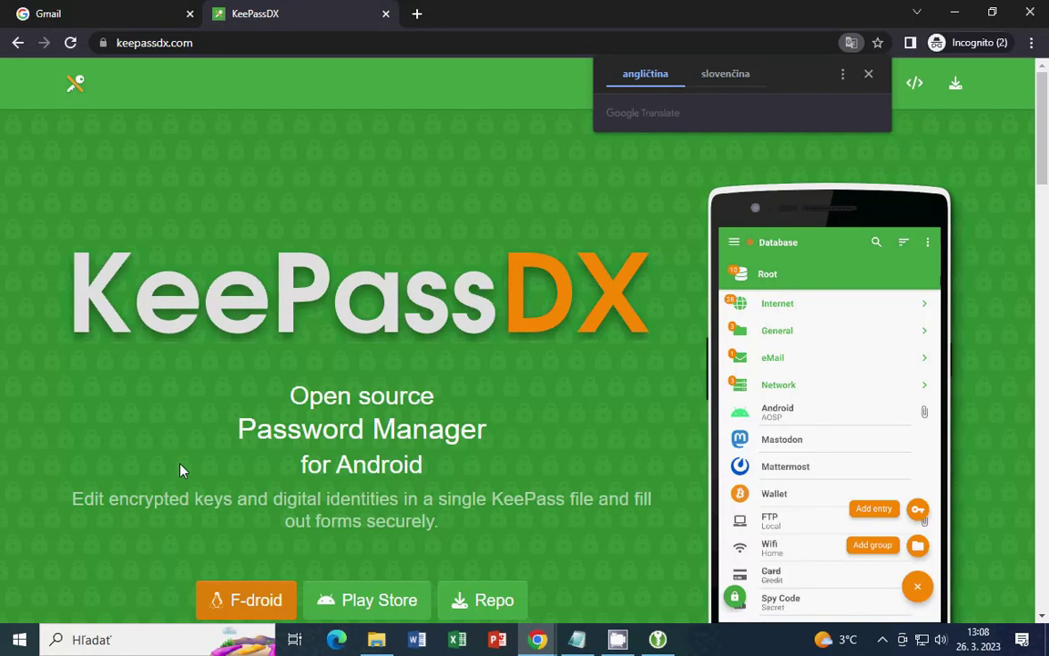
Translate the KeePassDX page into slovenčina, check the Gmail tab, and return to KeePassXC
{"action": "left_click", "coordinate": [729, 75]}
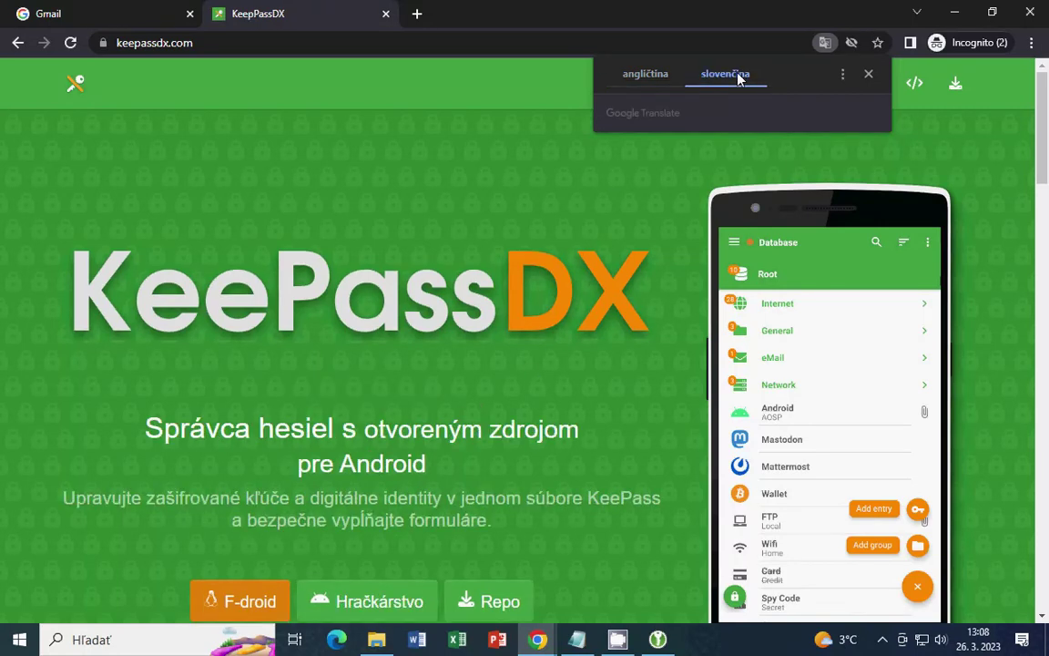
{"action": "left_click", "coordinate": [869, 75]}
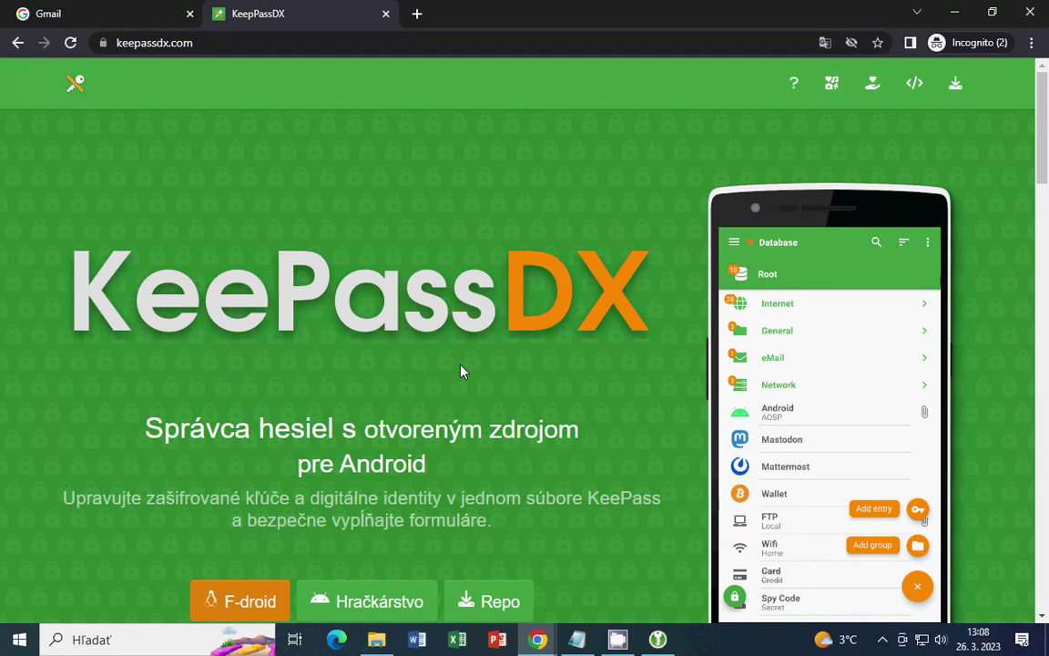
{"action": "key", "text": "ctrl+shift+Tab"}
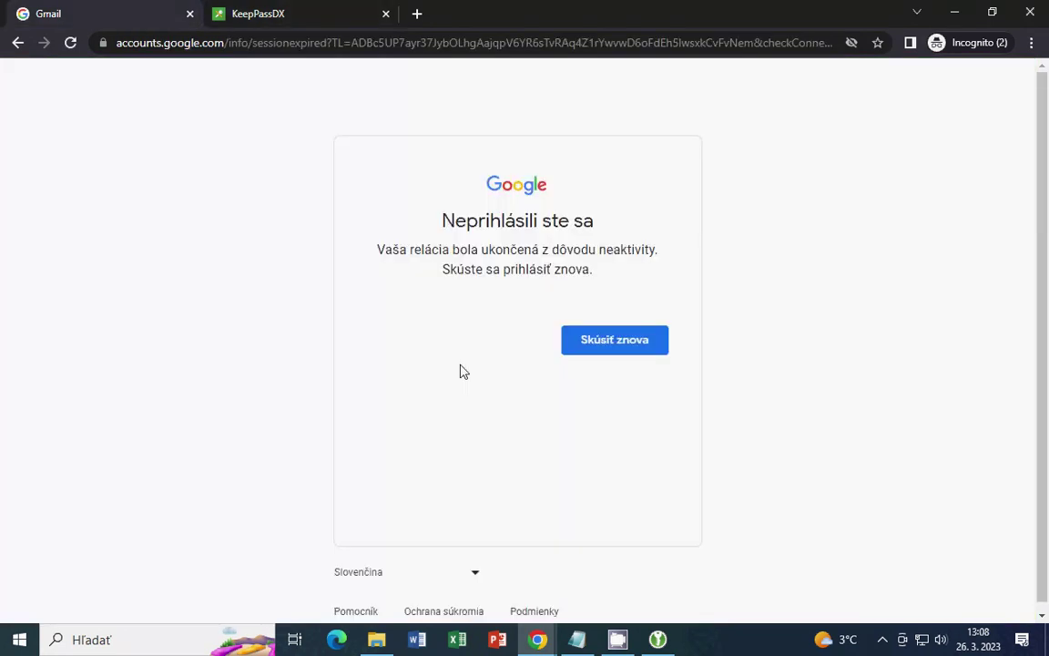
{"action": "key", "text": "alt+Tab"}
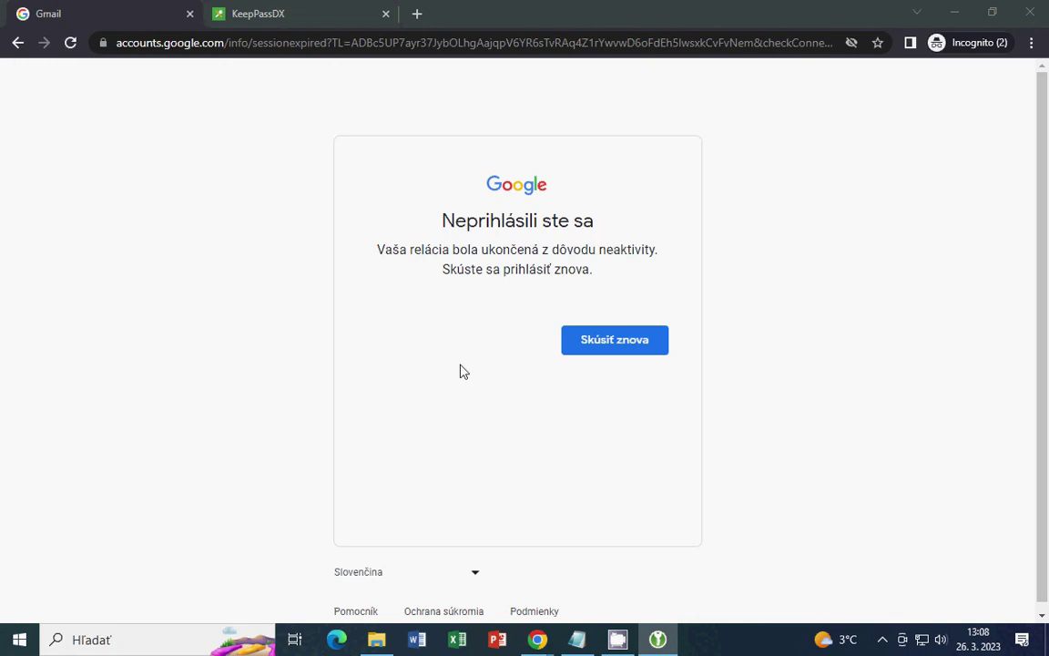